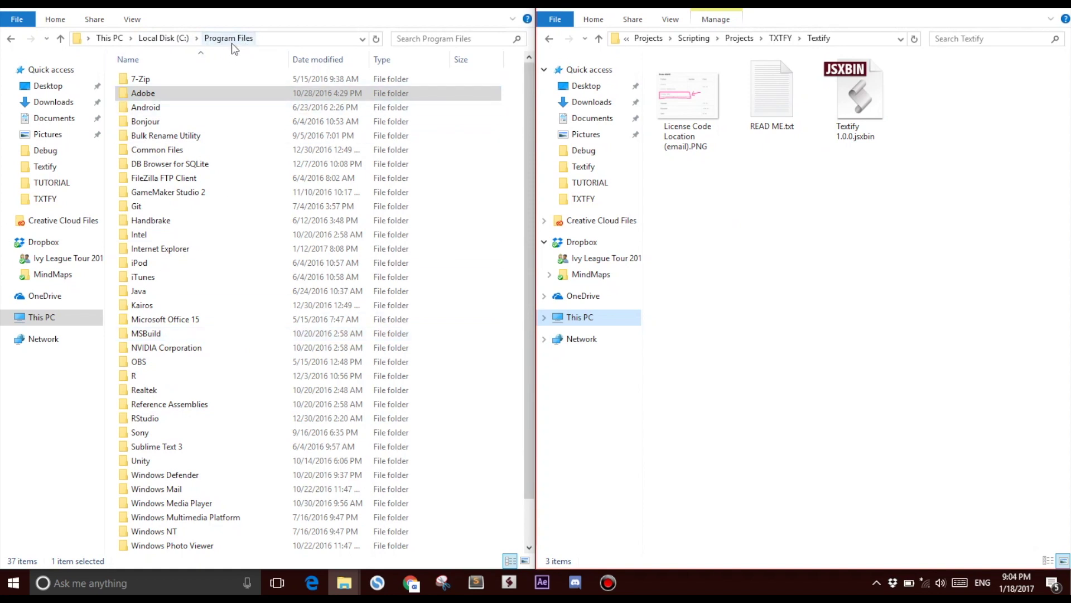
Navigate through Adobe > Adobe After Effects CC 2014 > Support Files into the Scripts folder
double_click(166, 92)
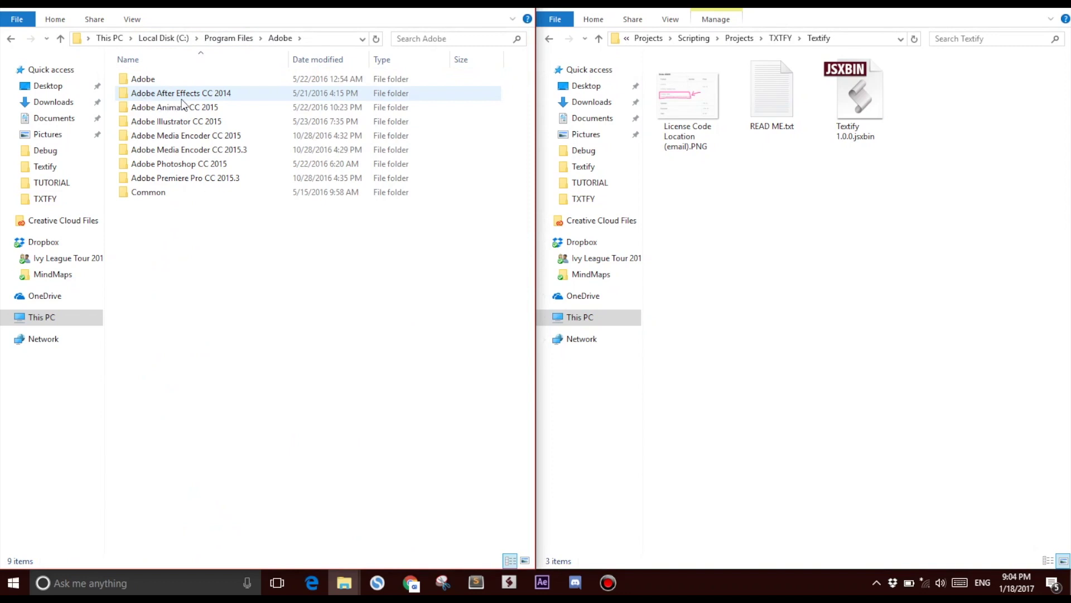
double_click(182, 97)
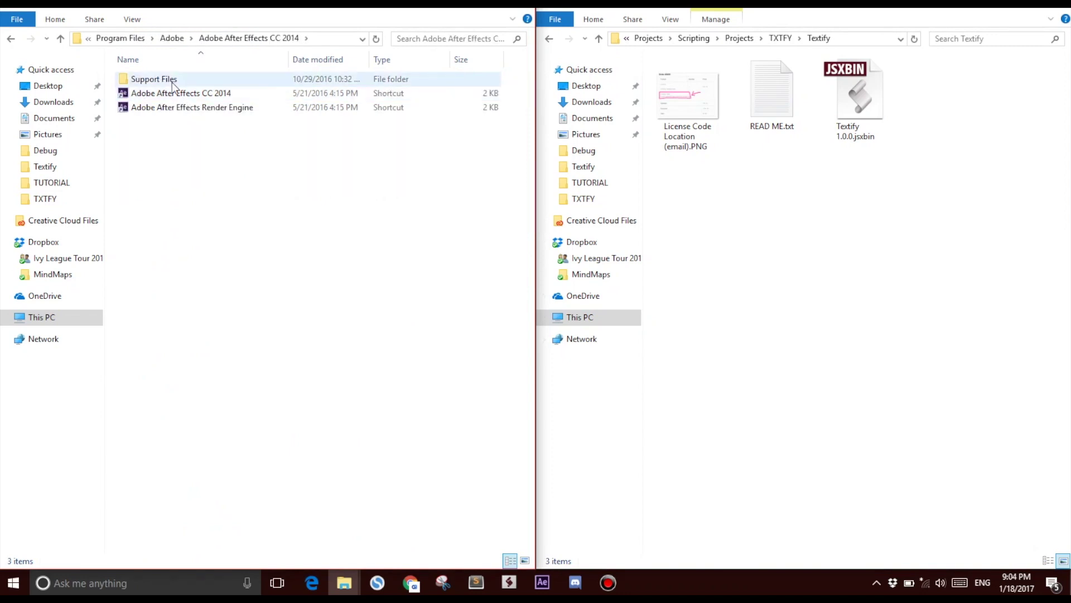
double_click(173, 79)
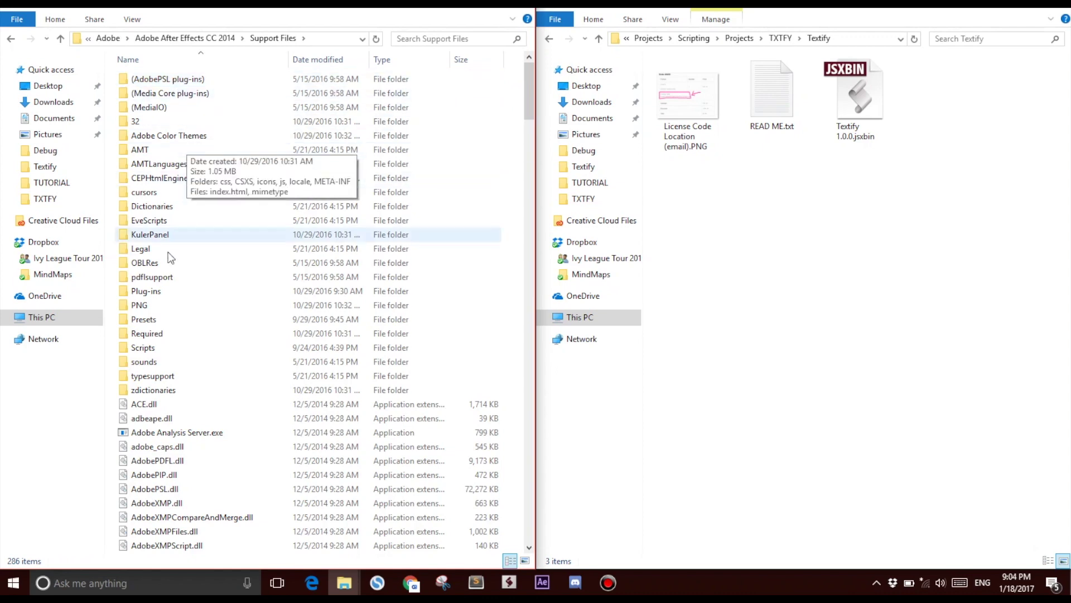
double_click(136, 350)
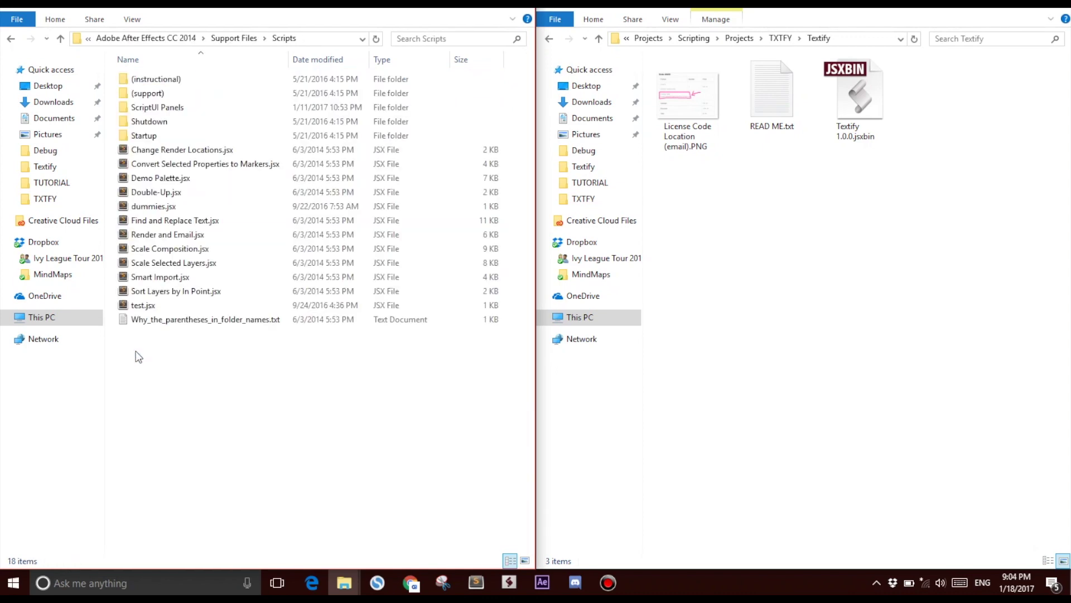
Move Textify 1.0.0.jsxbin into ScriptUI Panels, replacing the existing copy with administrator permission
left_click(153, 109)
double_click(153, 109)
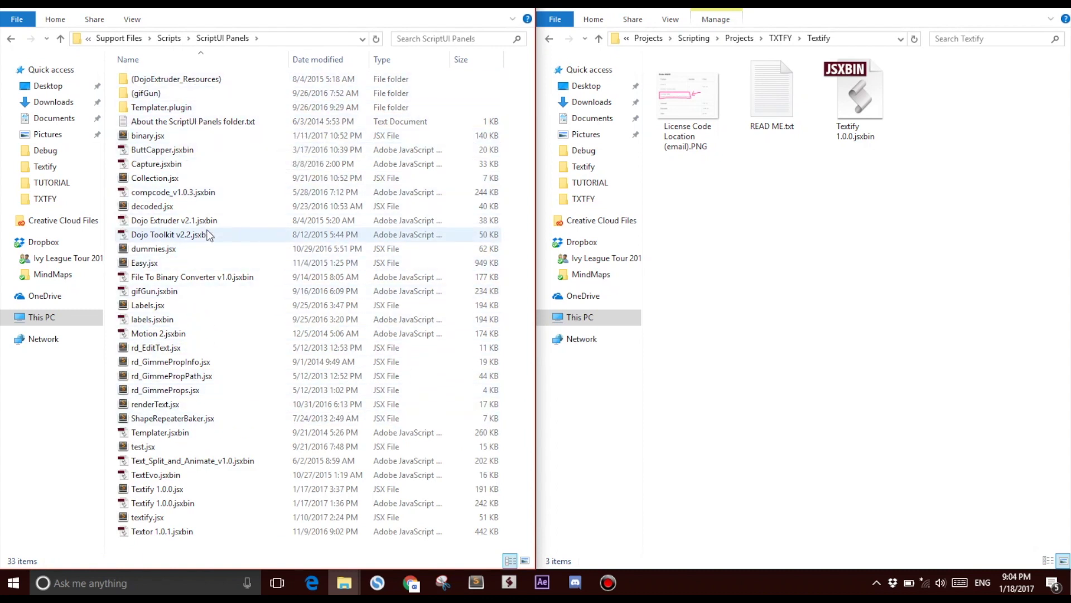
left_click_drag(935, 215, 833, 71)
left_click(816, 236)
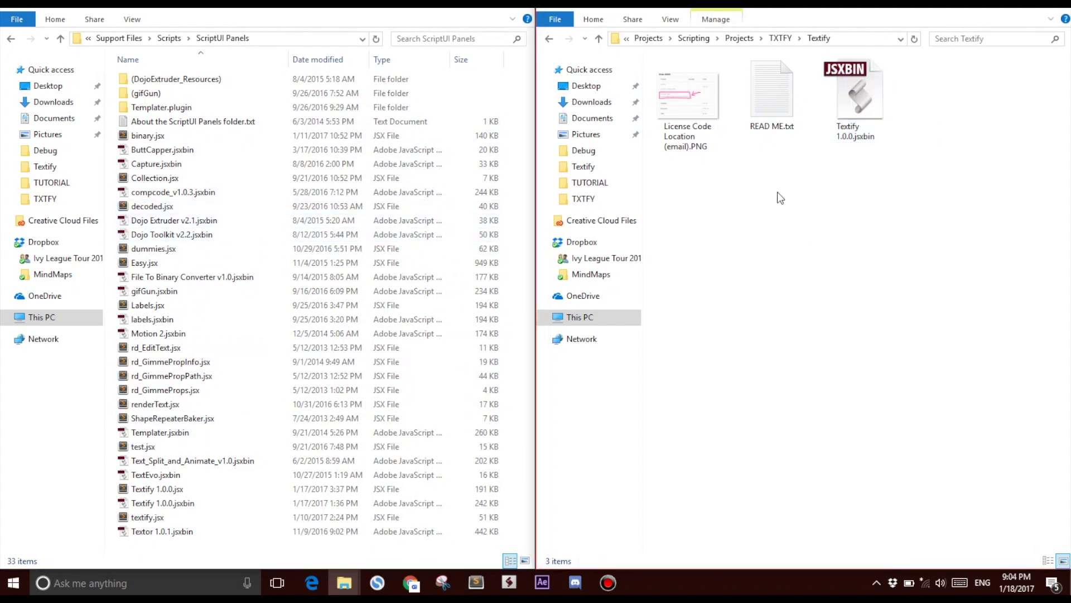
left_click_drag(836, 83, 307, 226)
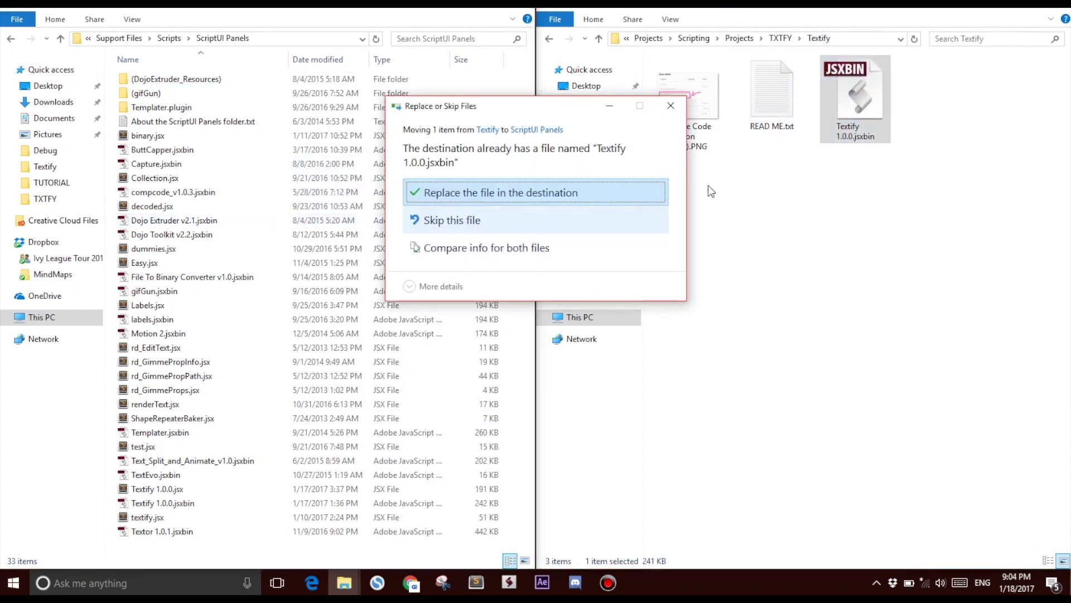
left_click(635, 191)
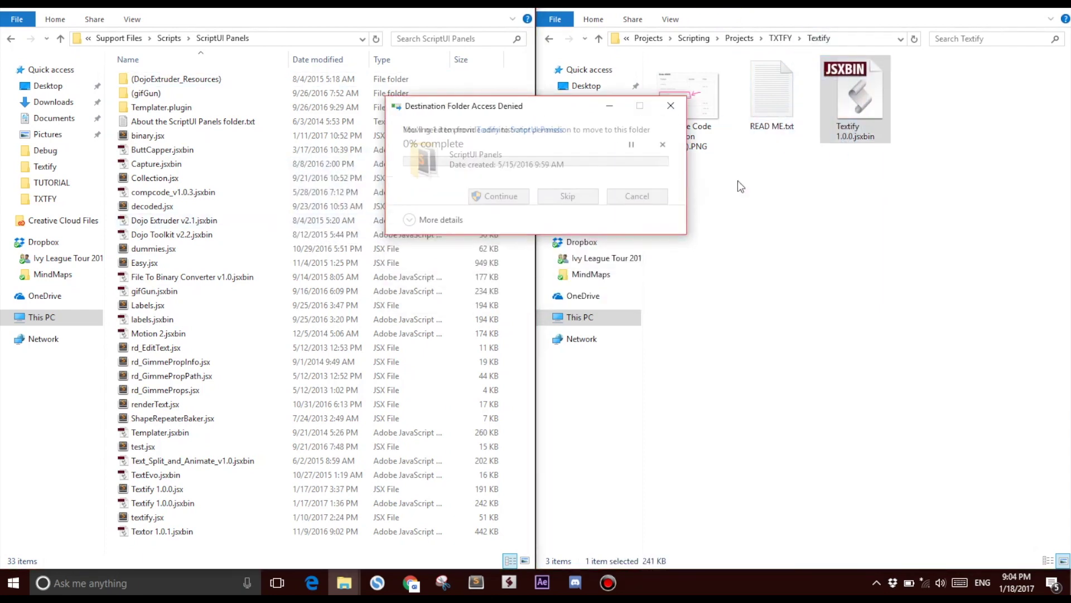
left_click(526, 198)
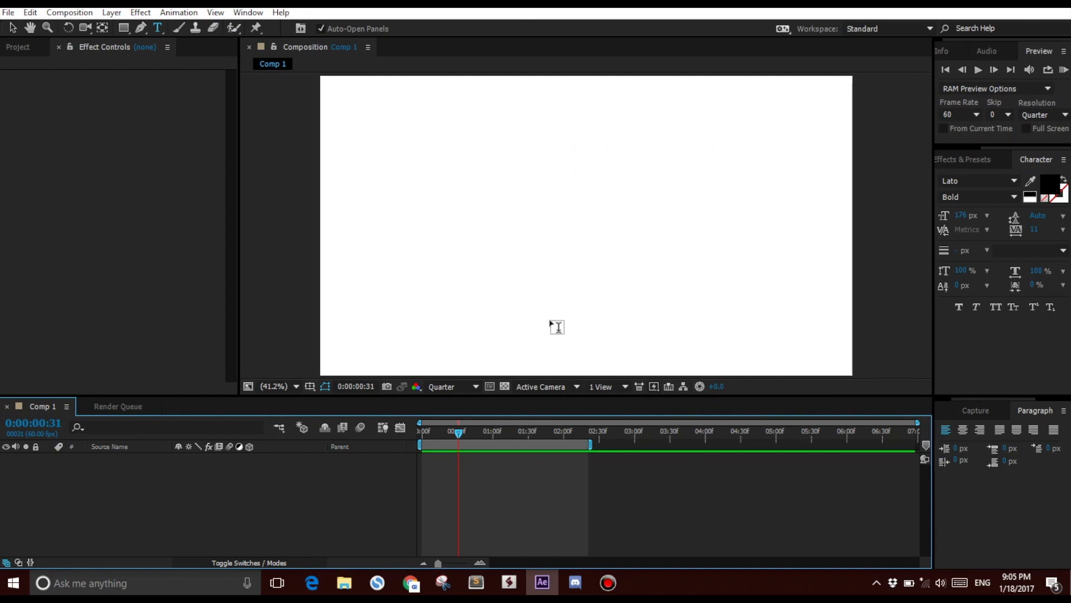
Launch Textify 1.0.0.jsxbin from the Window menu, dock it under Effect Controls and enlarge it
left_click(249, 12)
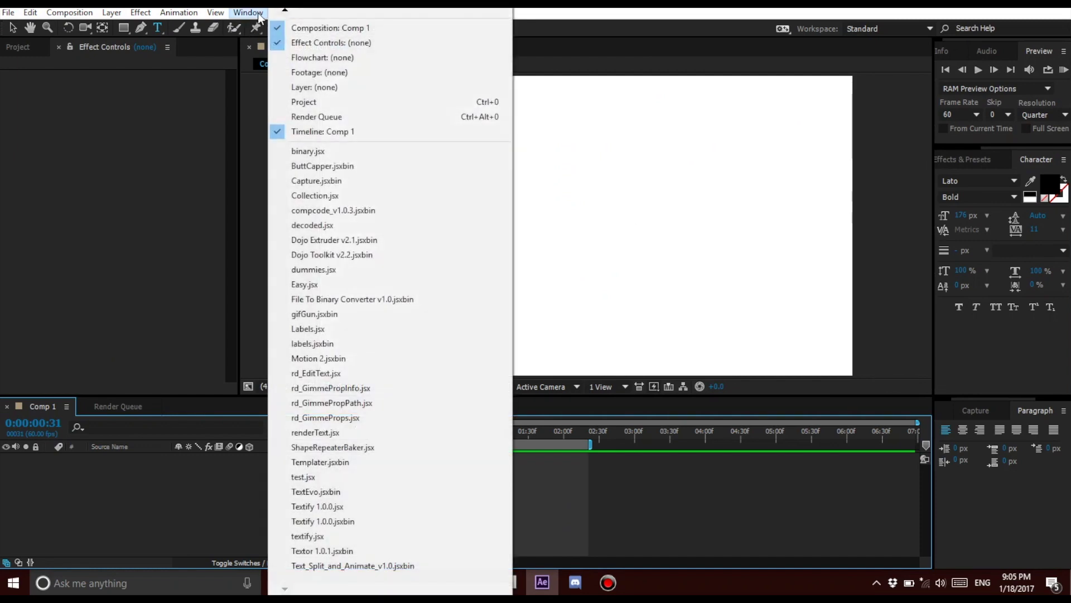
left_click(311, 522)
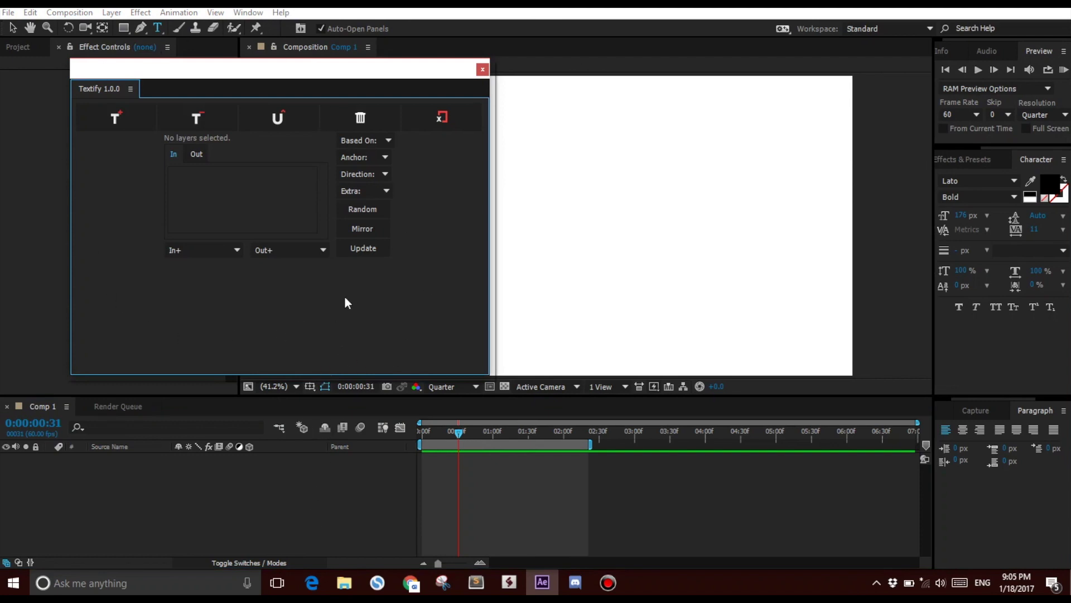
left_click_drag(95, 96, 115, 378)
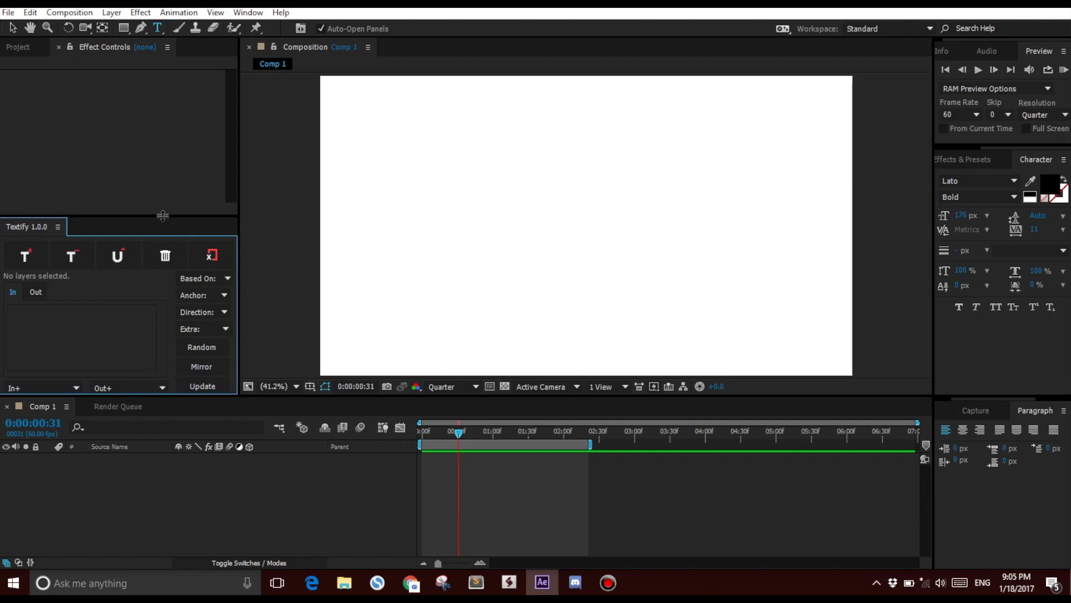
mouse_move(161, 217)
left_mouse_down()
mouse_move(162, 195)
mouse_move(160, 203)
left_mouse_up()
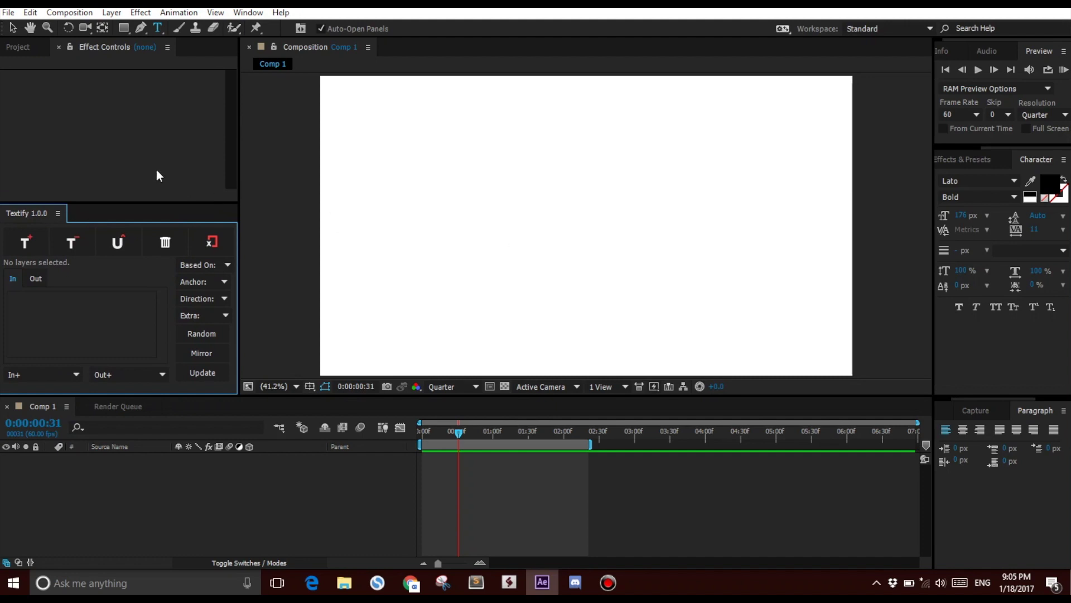
Create a text layer reading 'geeky' in the composition
left_click(606, 197)
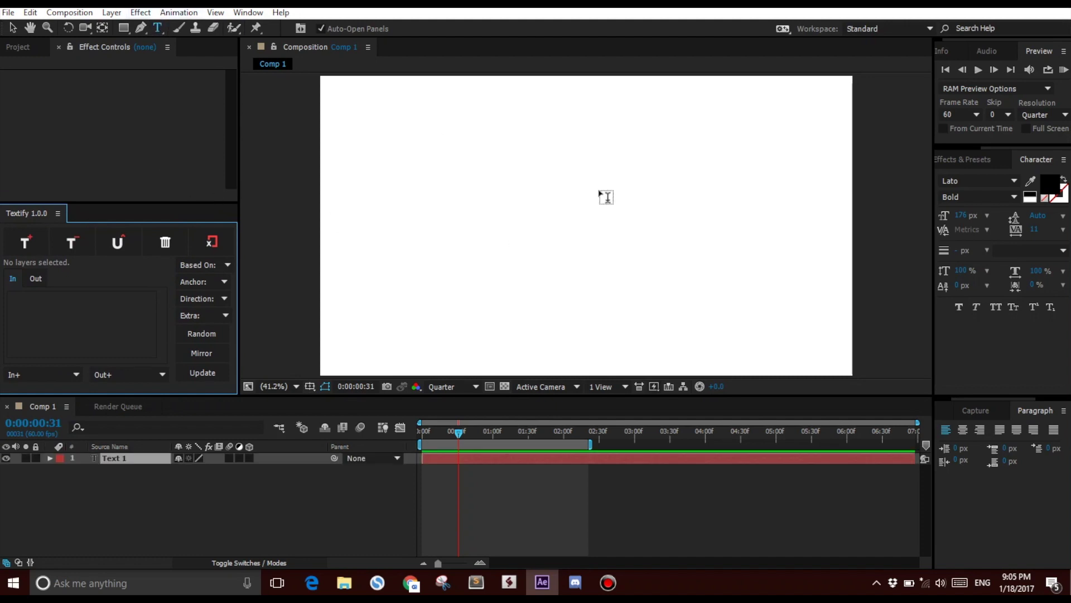
type("geeky")
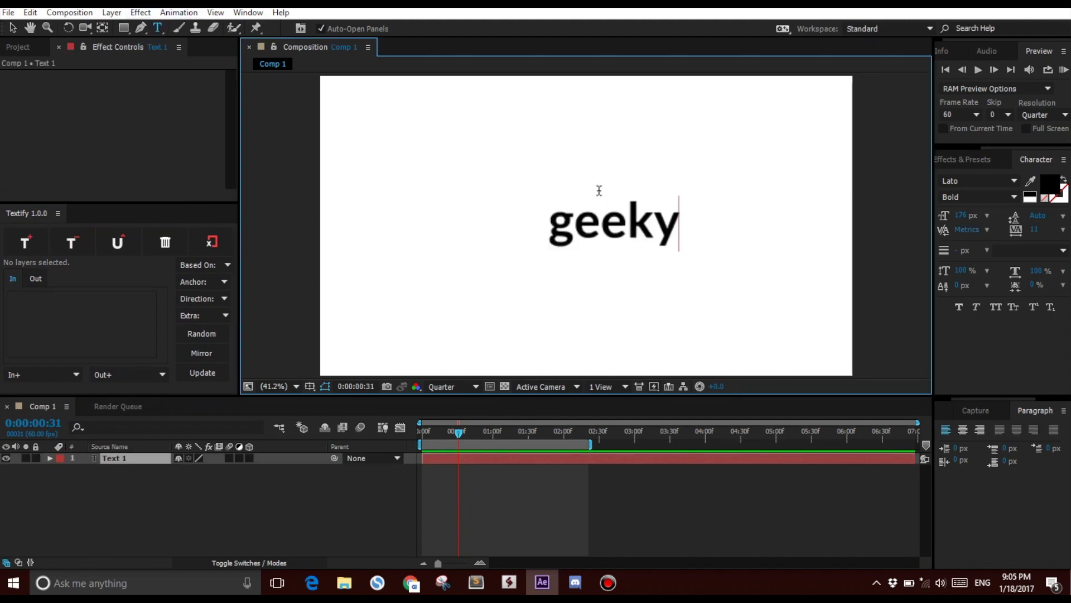
left_click(184, 497)
Centre the geeky layer horizontally and vertically using the Align panel
left_click(134, 458)
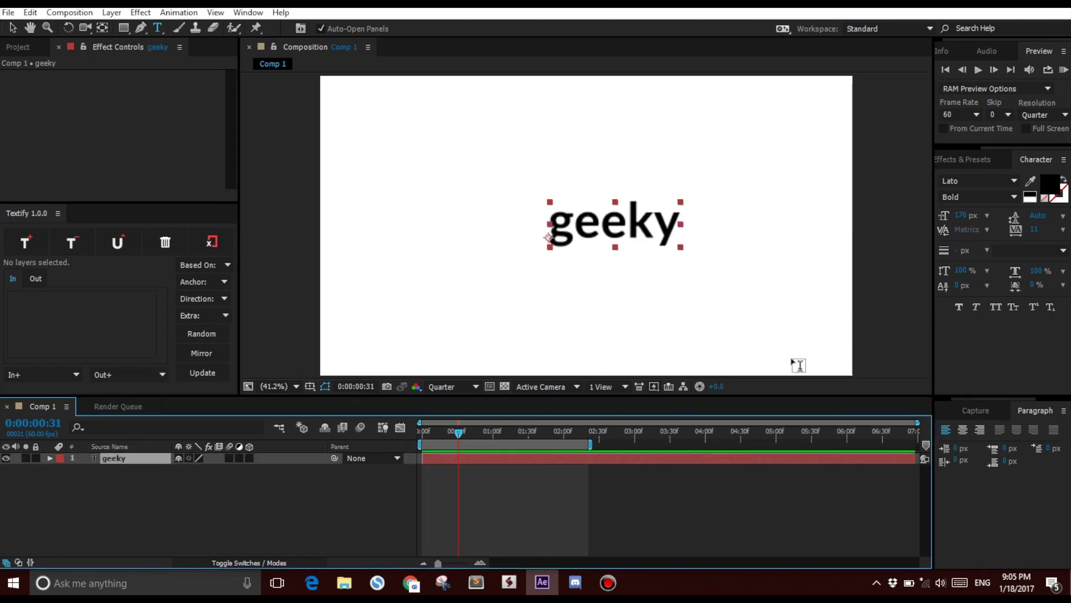
left_click_drag(984, 399, 958, 400)
left_click(952, 411)
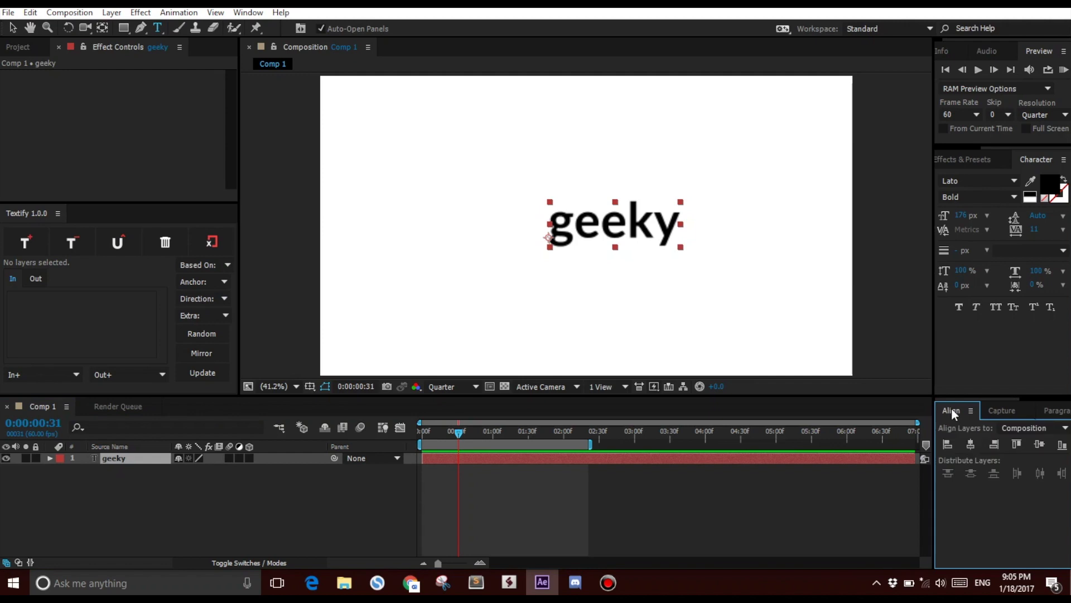
left_click(970, 445)
left_click(1039, 444)
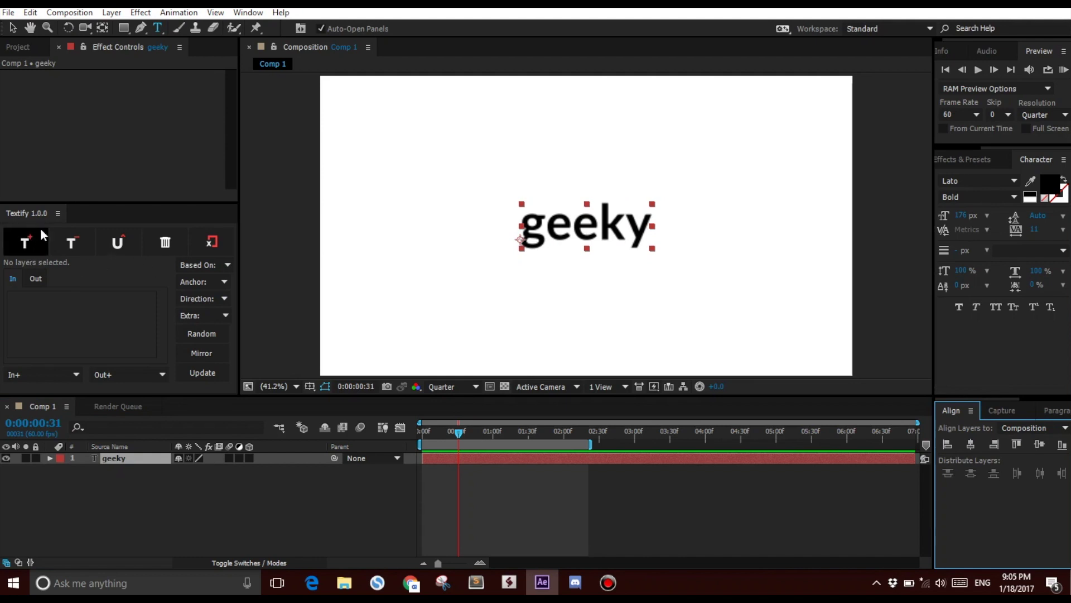
Apply Textify to geeky and add Position to its In animation
left_click(36, 246)
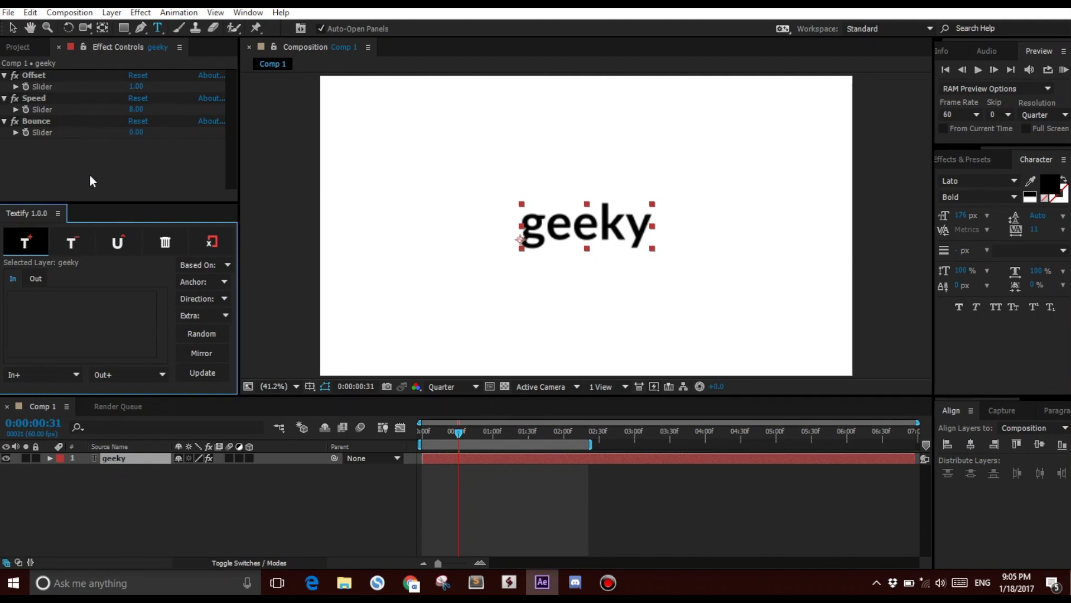
left_click(101, 324)
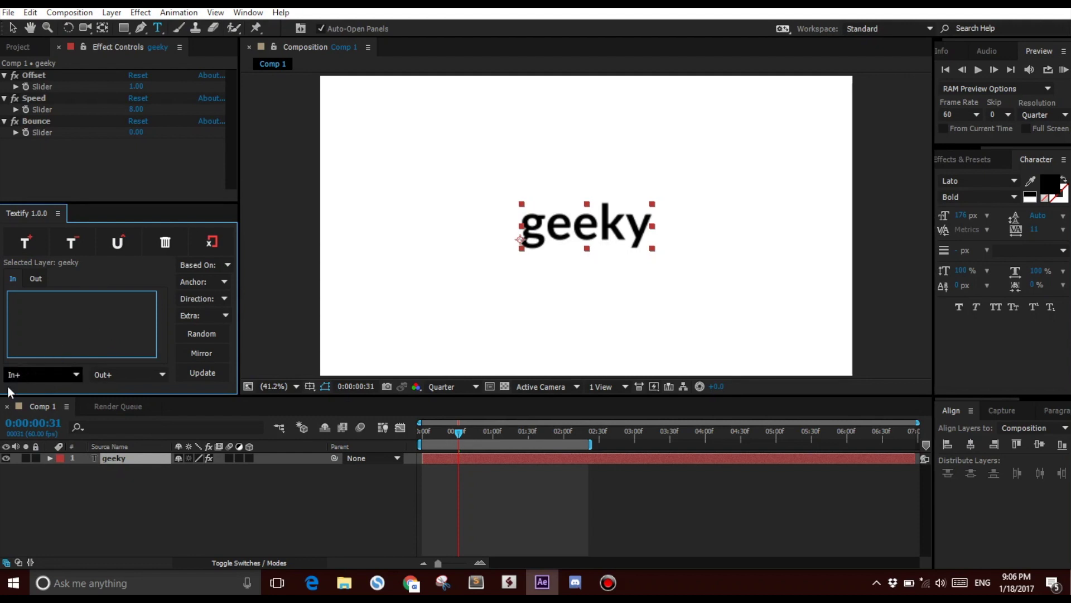
left_click(19, 373)
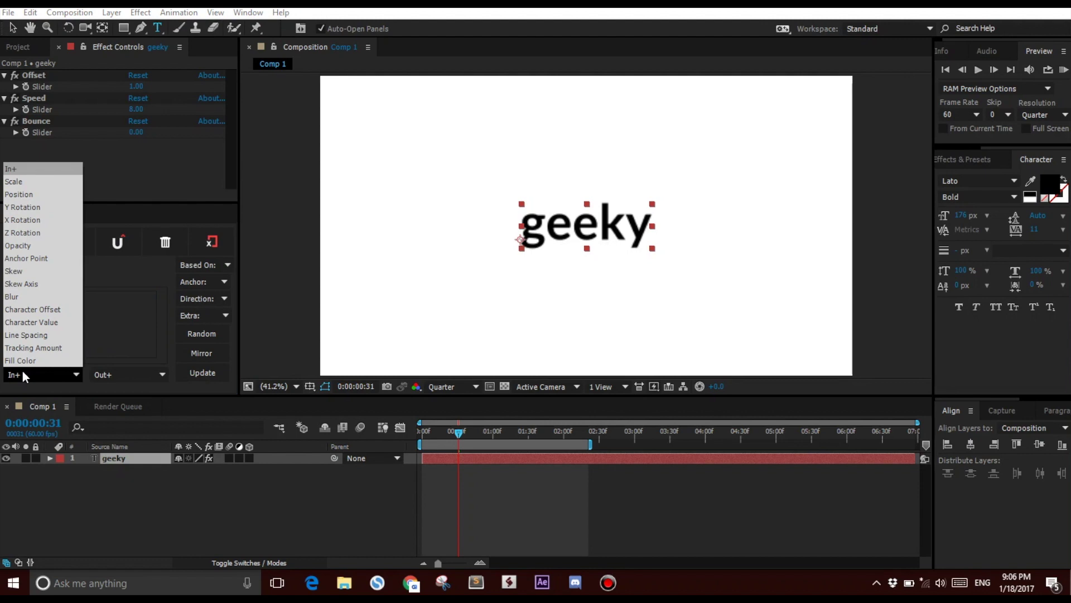
left_click(24, 193)
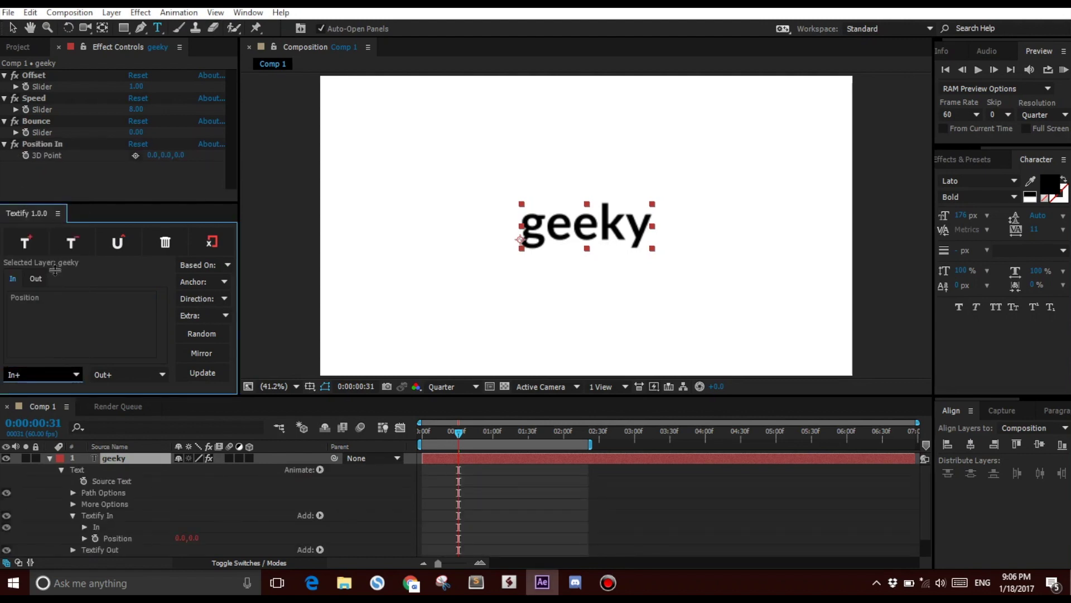
Set the Position In offset to 0, 361 and preview the letters rising into place
left_click_drag(458, 431, 420, 432)
left_click_drag(164, 155, 387, 182)
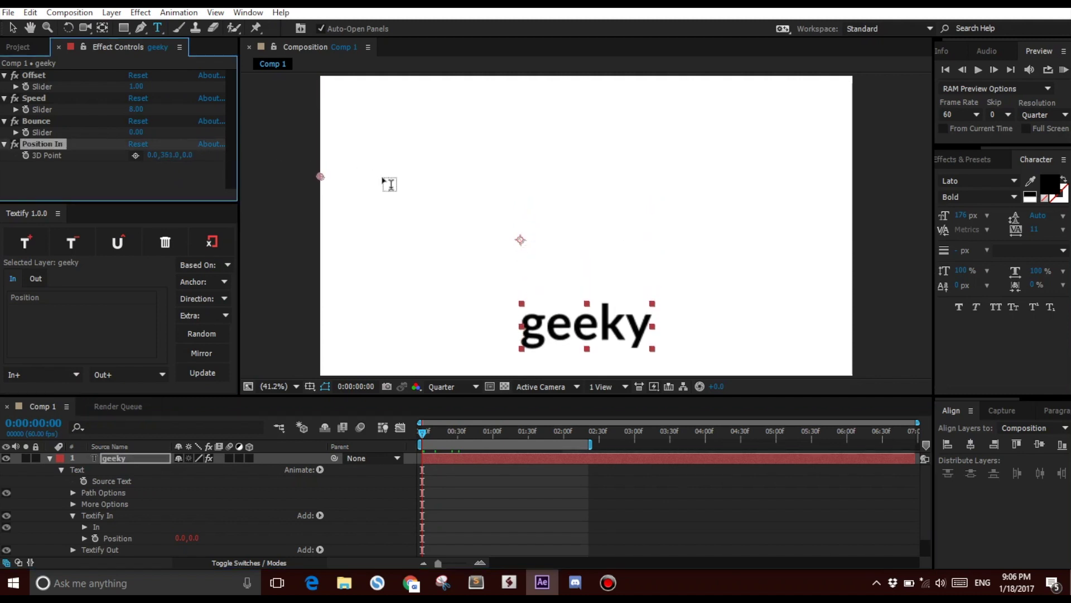
left_click(448, 445)
key("space")
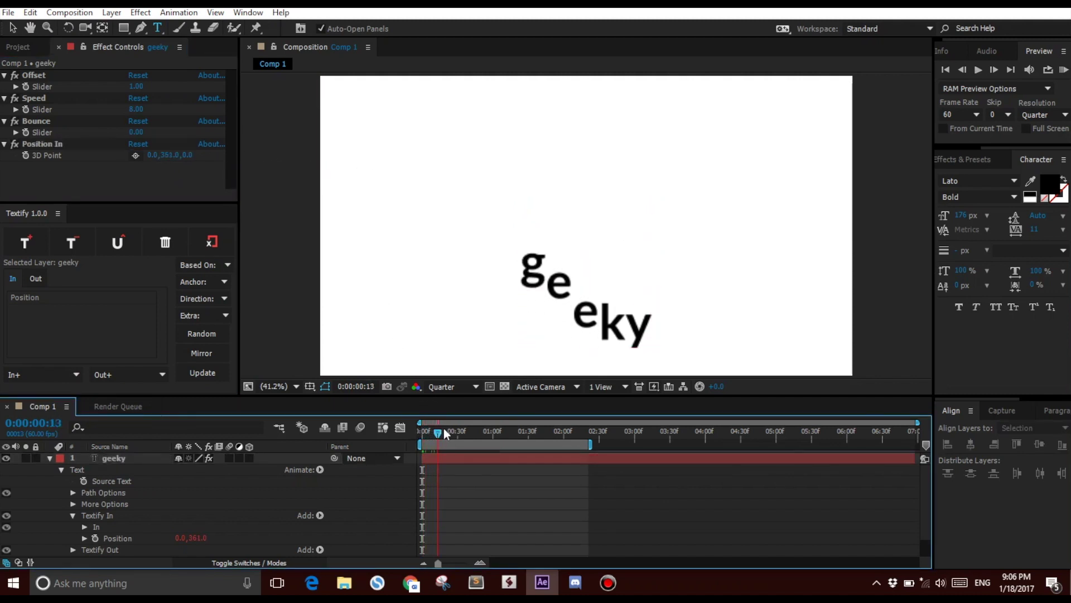
key("space")
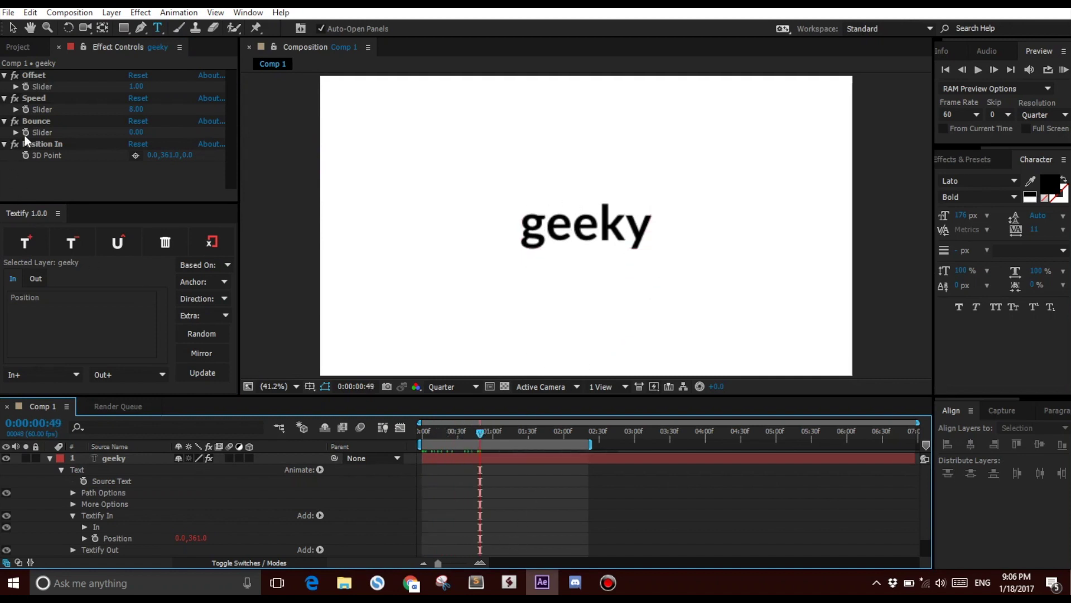
left_click(116, 458)
key("Return")
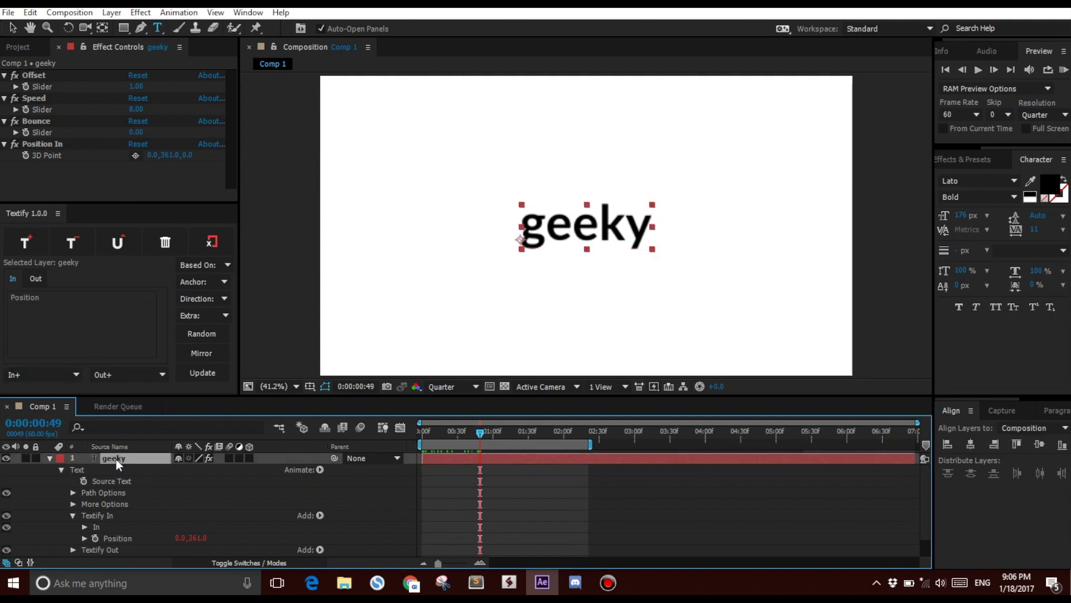
left_click(43, 371)
left_click(26, 182)
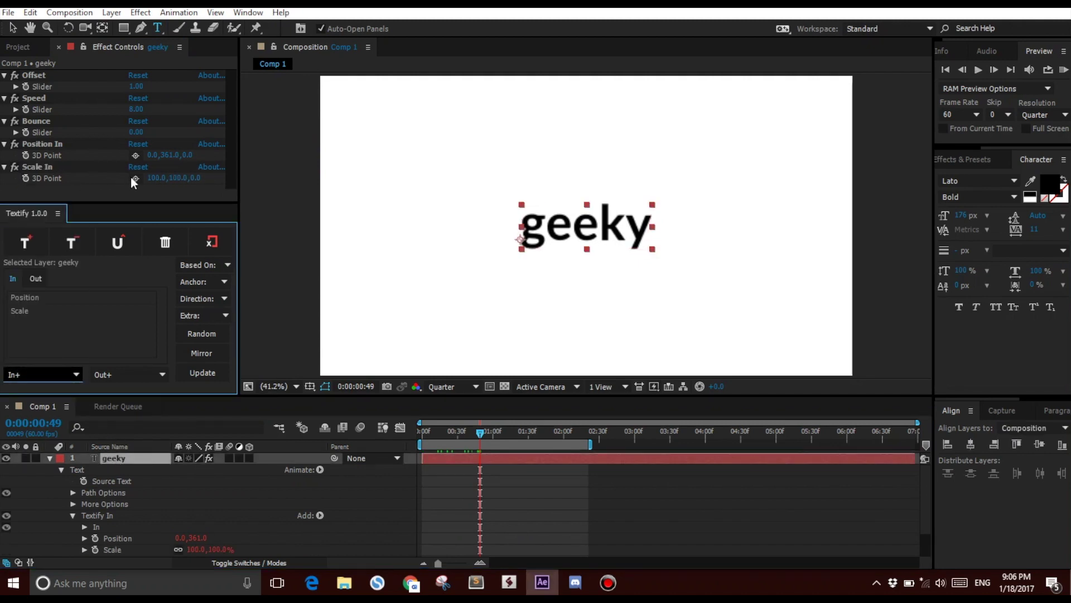
left_click(150, 177)
type("0")
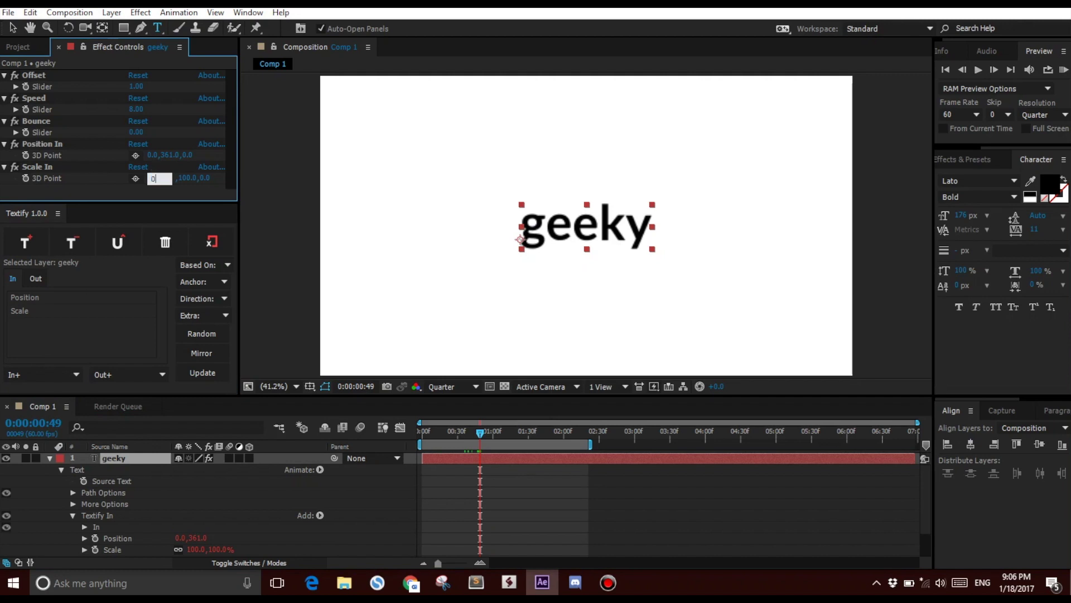
key("Return")
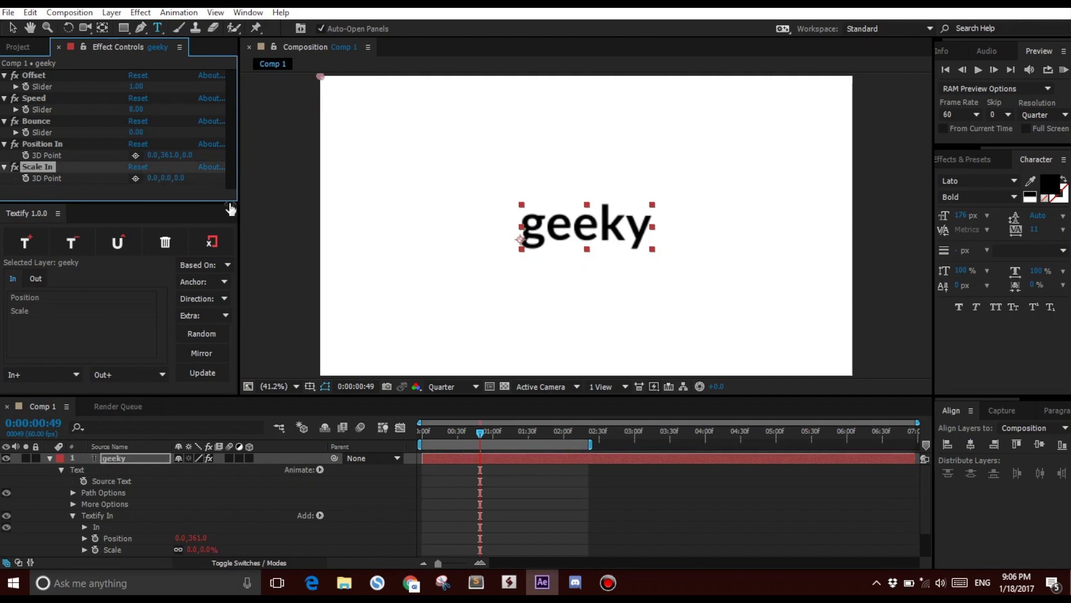
left_click(491, 490)
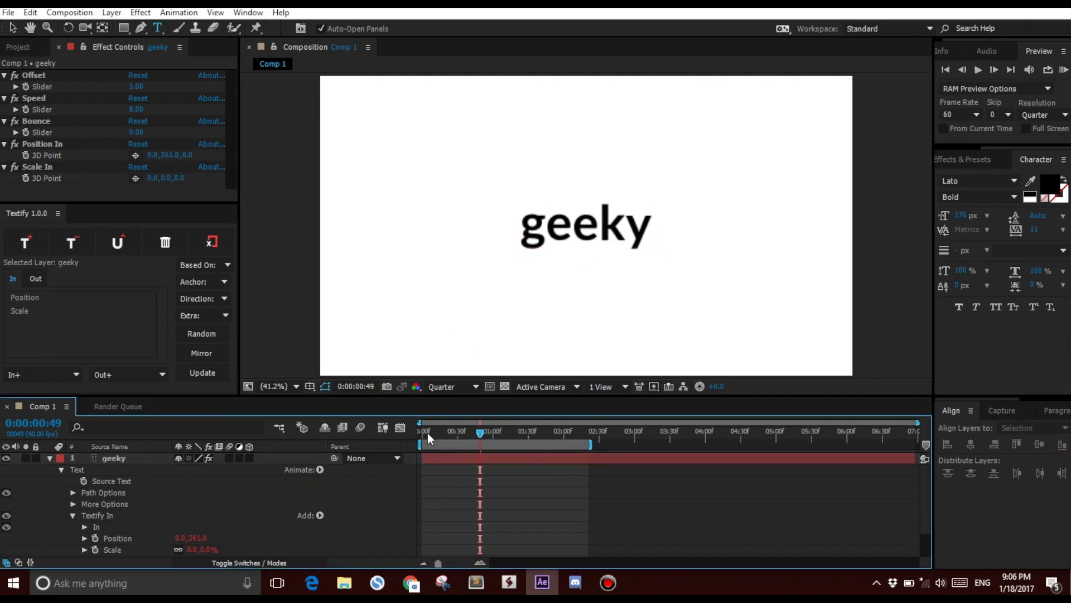
left_click(427, 433)
left_click_drag(427, 433, 467, 439)
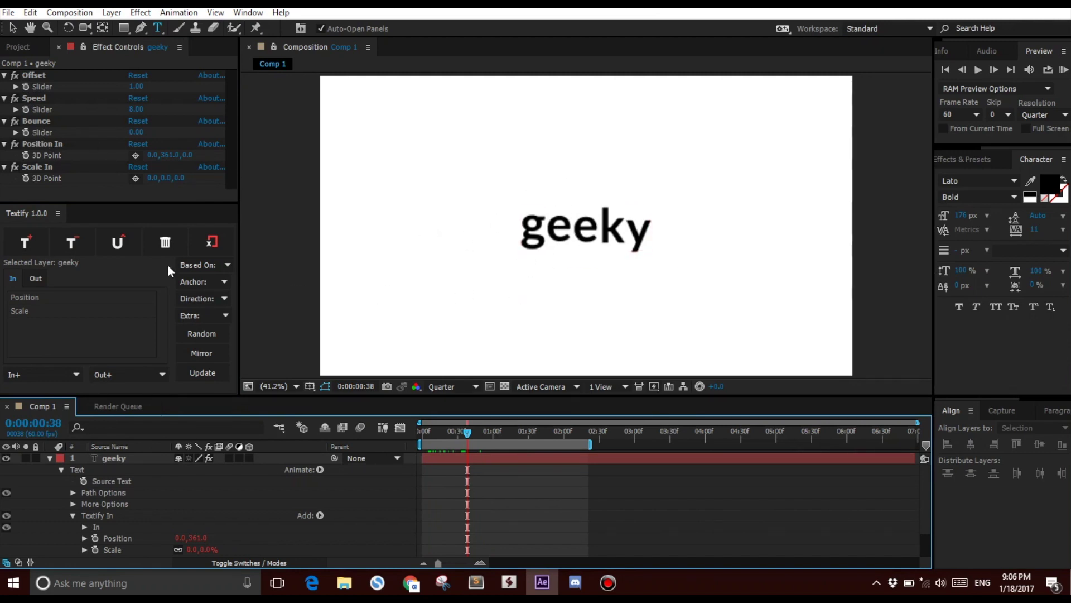
Set Bounce to 4 and Speed to 5, scrubbing the timeline to check each
left_click(147, 140)
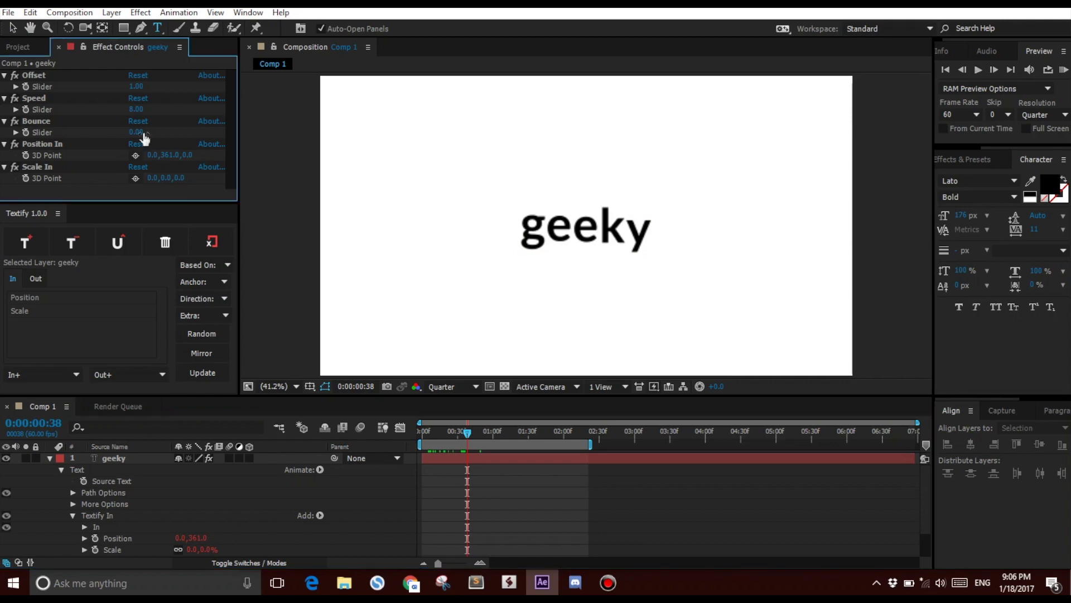
left_click(144, 132)
key("Return")
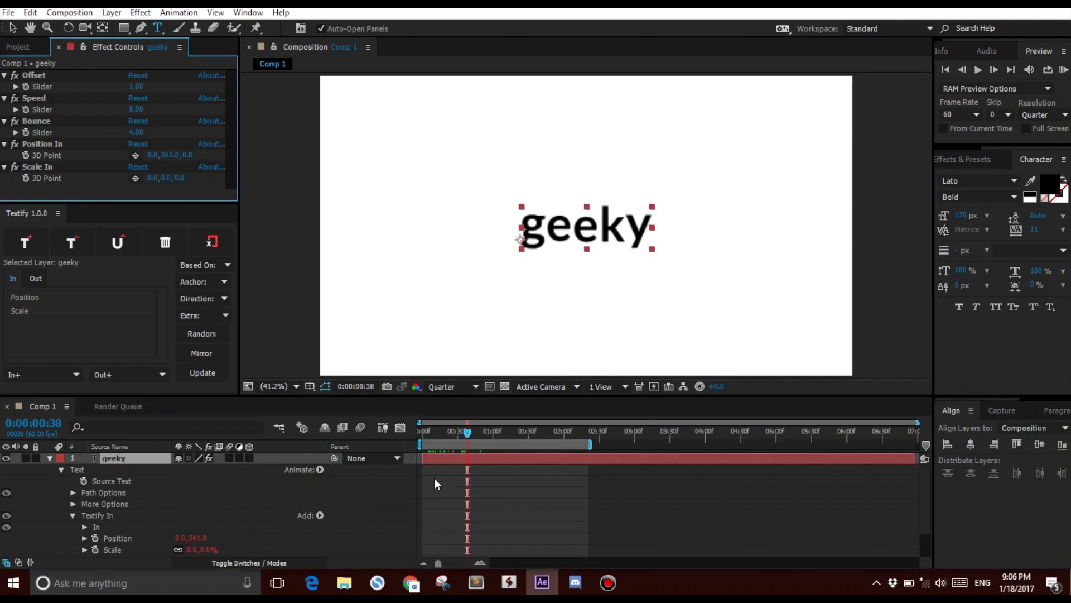
left_click(422, 507)
left_click_drag(430, 439, 468, 435)
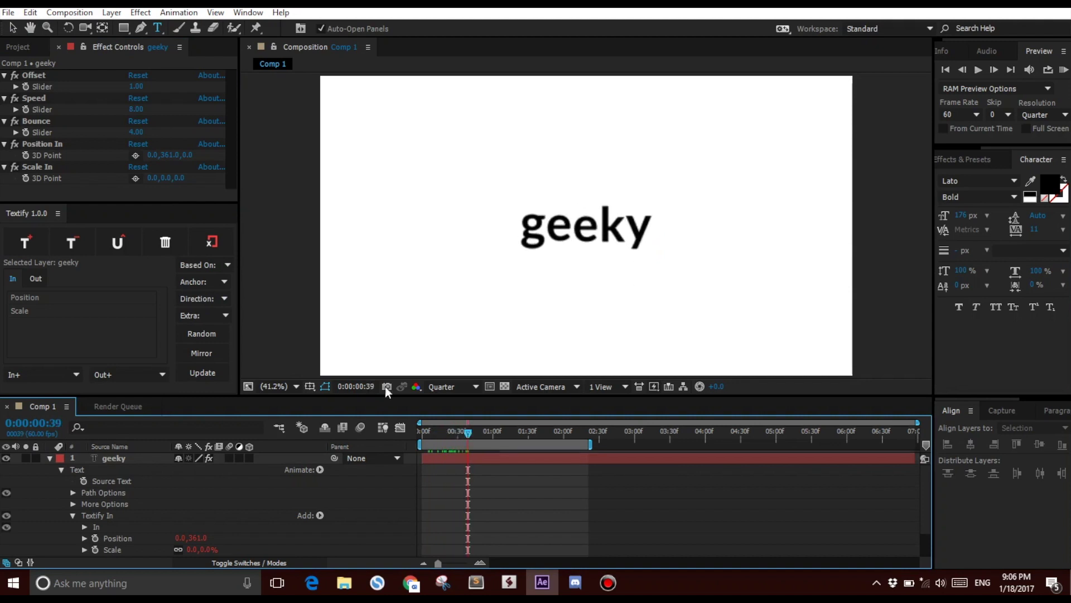
left_click(137, 110)
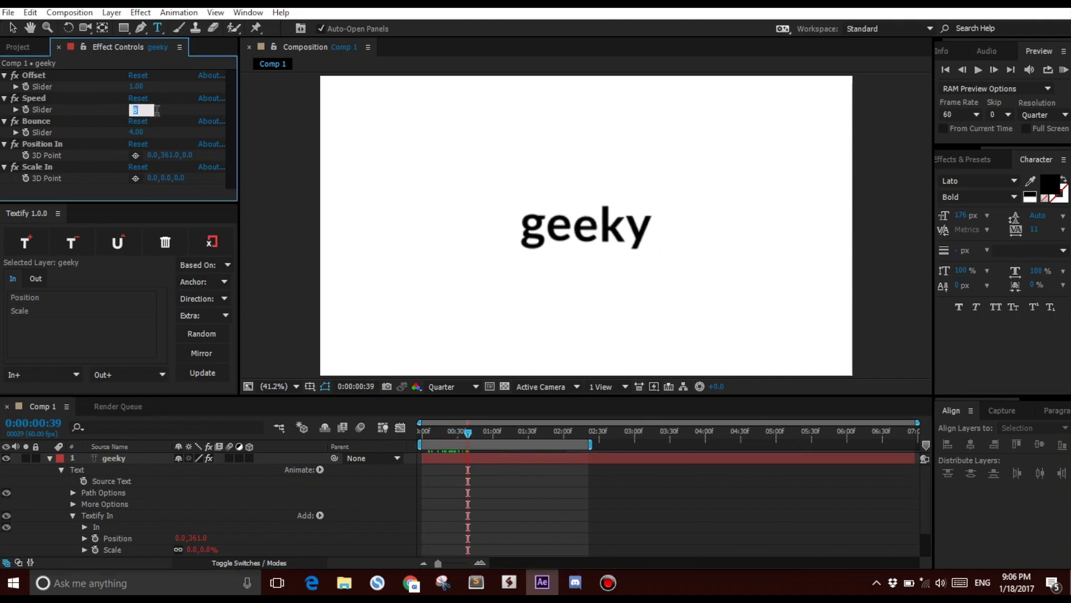
key("Return")
left_click_drag(424, 435, 487, 422)
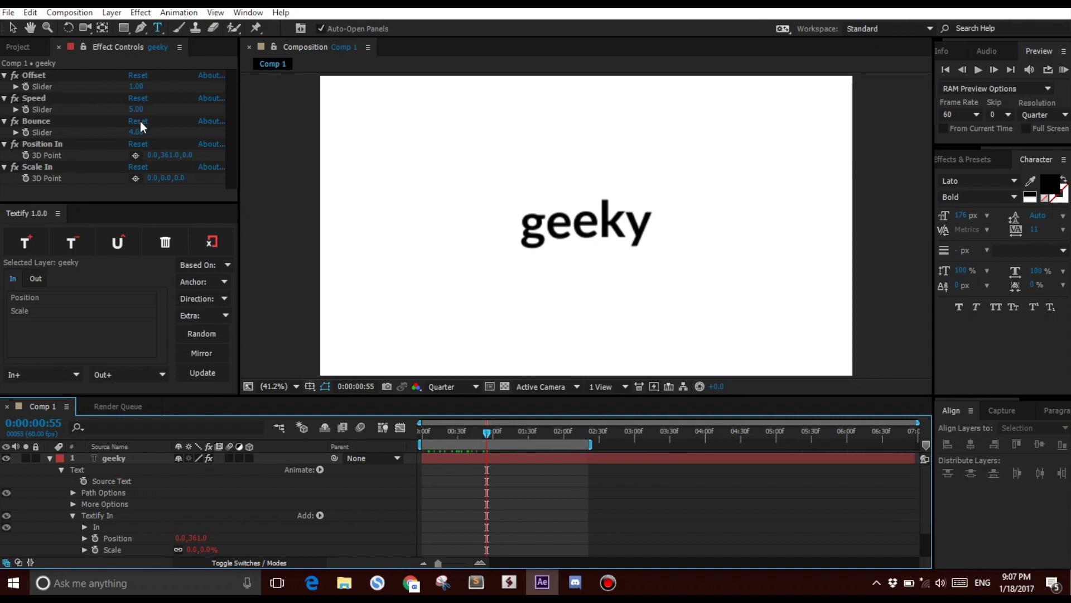
Set Offset to 0.40 so the letters animate in staggered, then preview
left_click(136, 87)
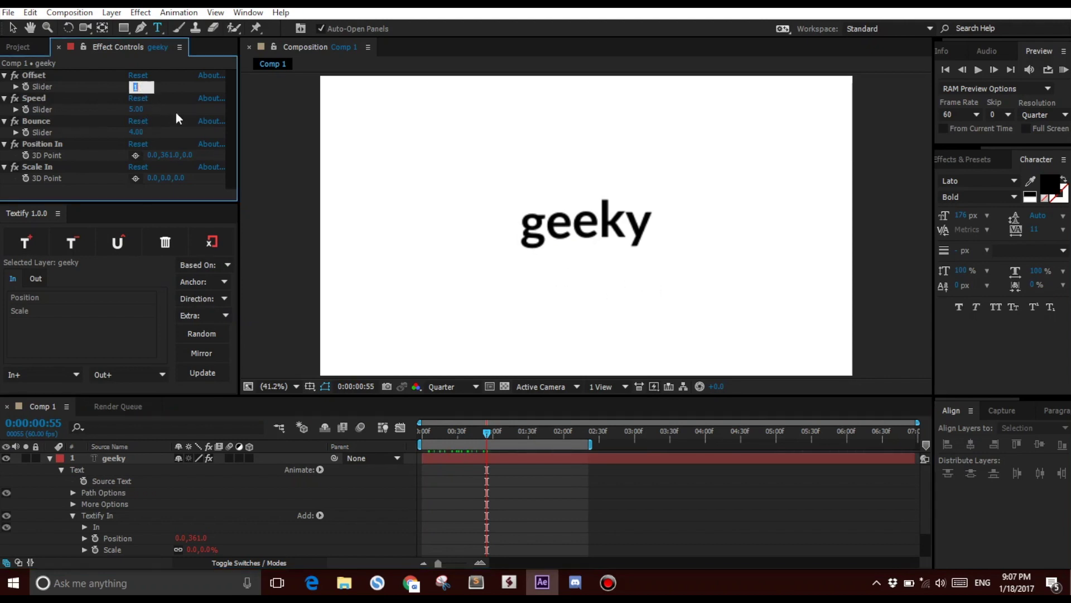
type(".4")
key("Return")
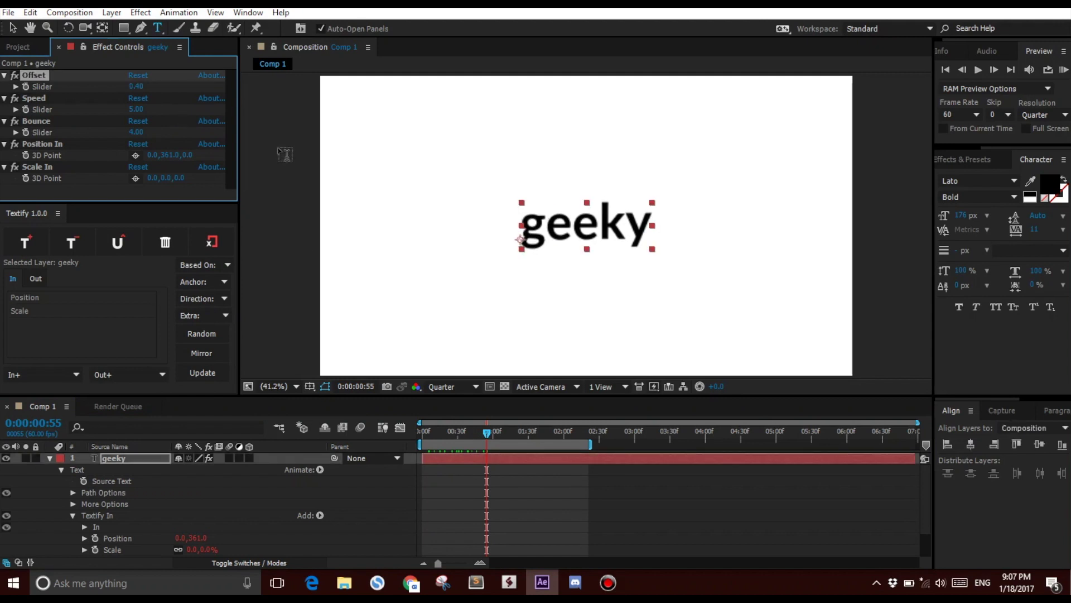
left_click(392, 512)
left_click_drag(427, 433, 481, 457)
left_click(467, 461)
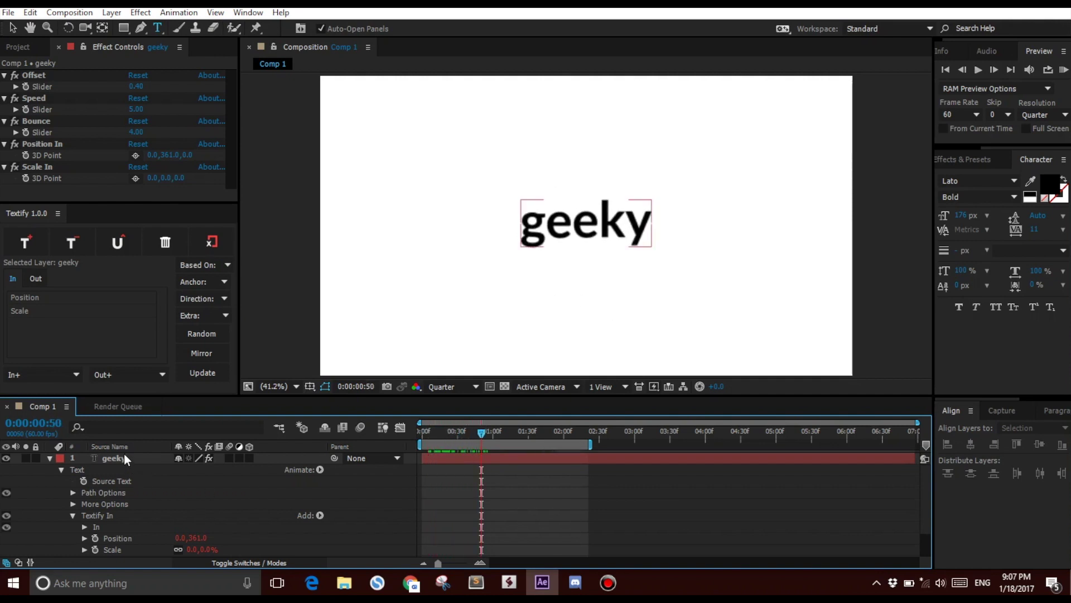
Add Z Rotation to geeky's In animation with a 45° angle and scrub to preview
left_click(124, 457)
left_click(44, 375)
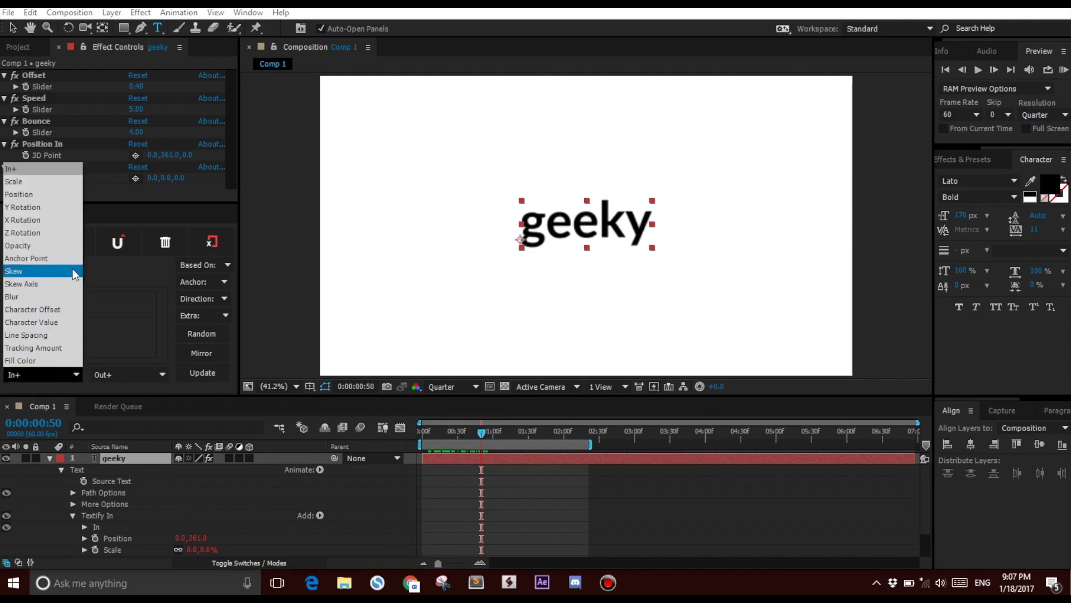
left_click(45, 232)
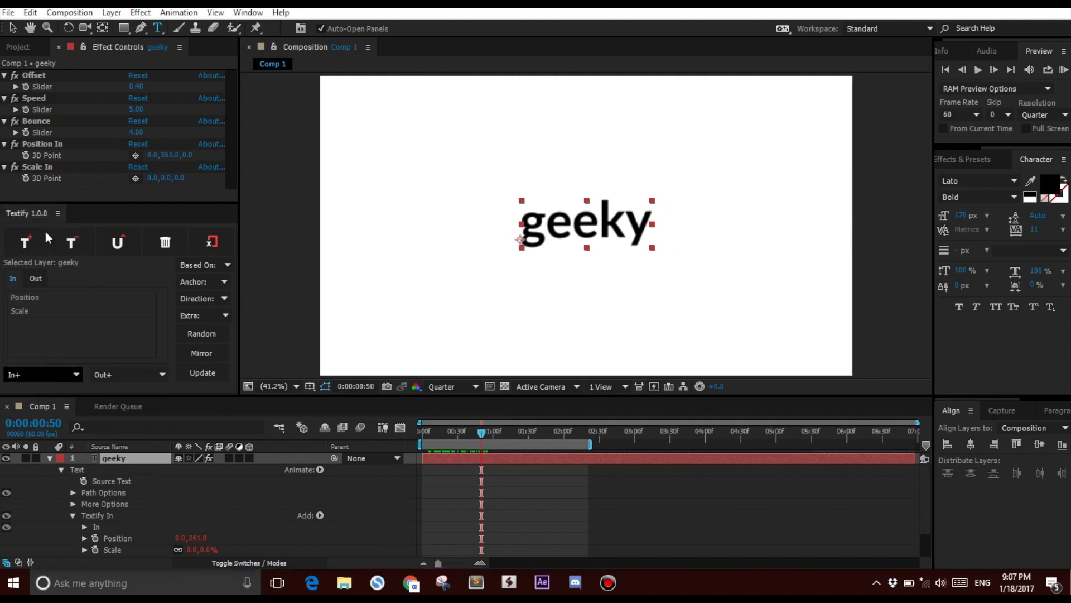
left_click(146, 167)
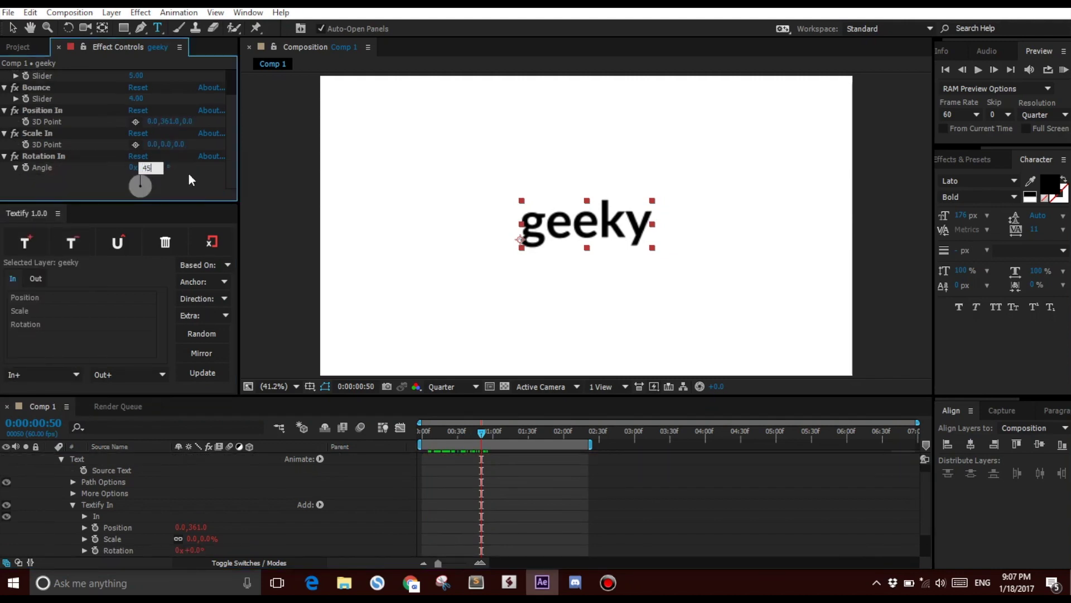
key("Return")
left_click(457, 477)
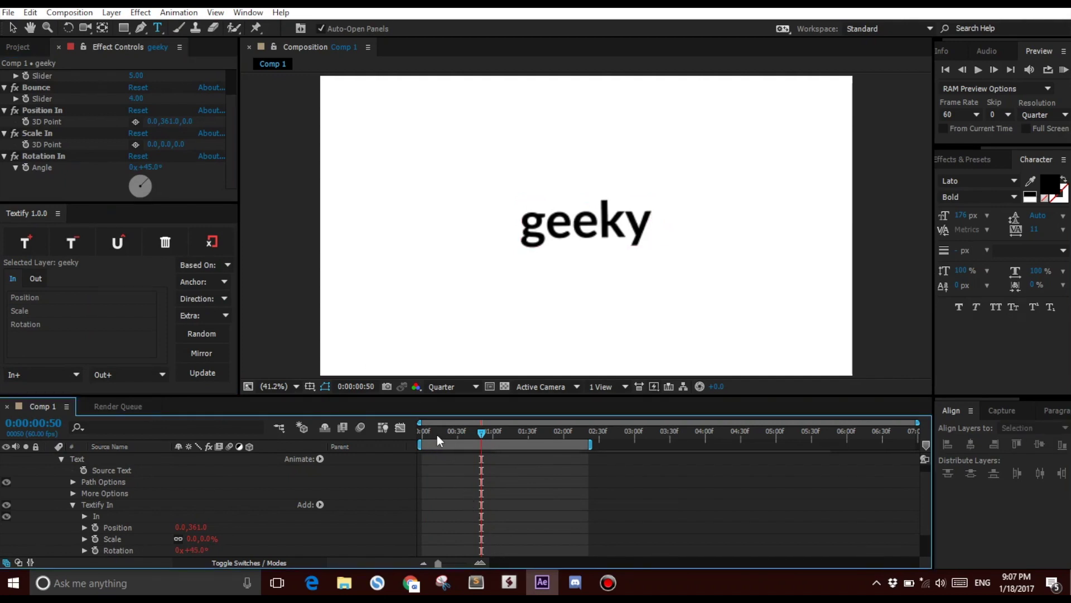
left_click_drag(427, 430, 468, 449)
Replace the geeky layer with a 'hello' text layer at 141 px font size
key("Delete")
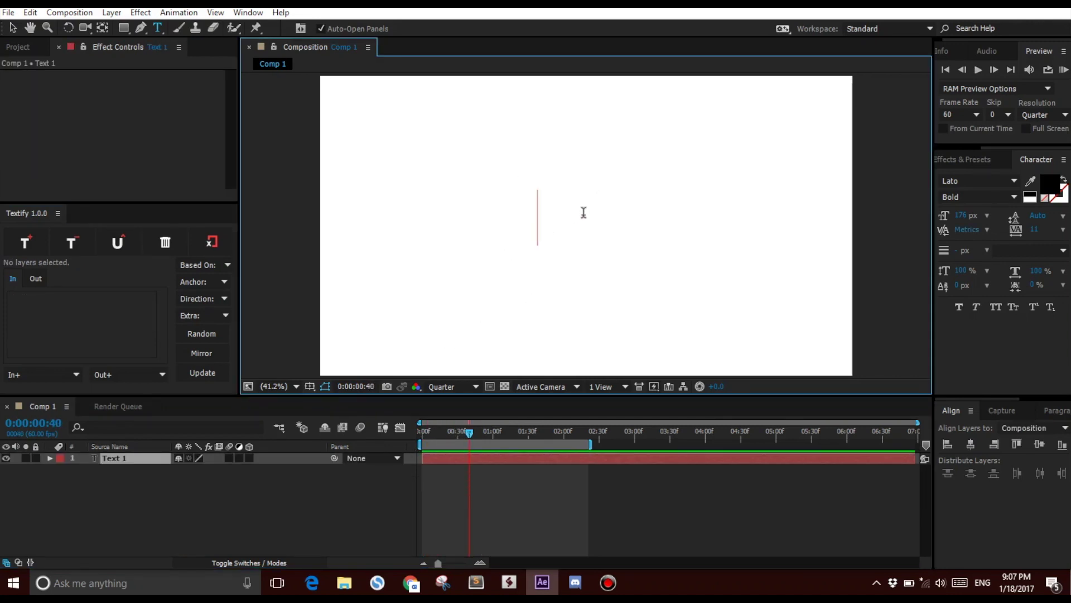
type("hello")
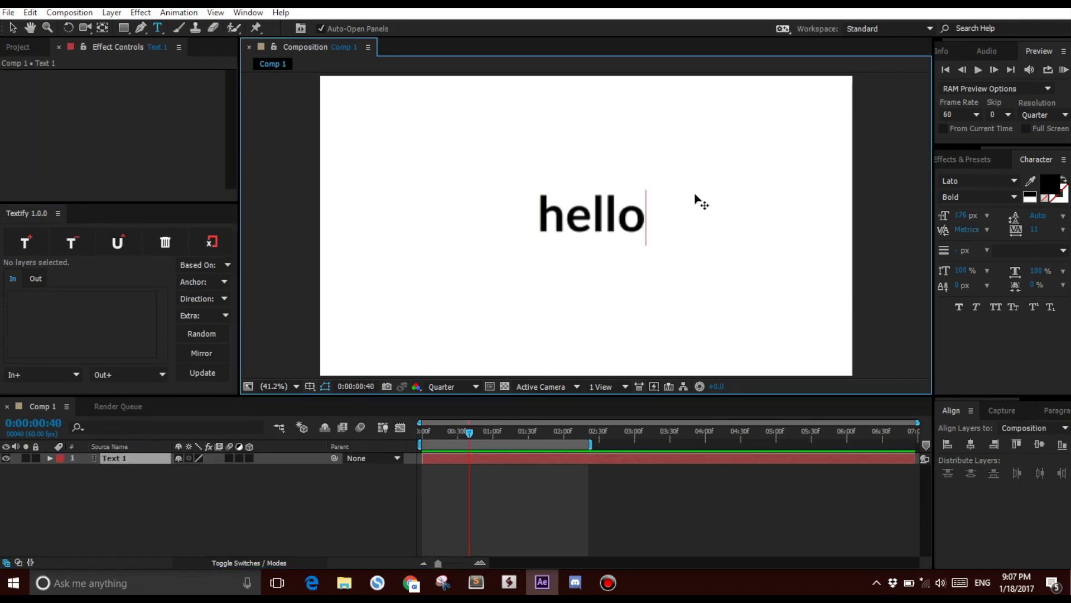
key("ctrl+a")
left_click_drag(964, 214, 945, 215)
left_click(972, 449)
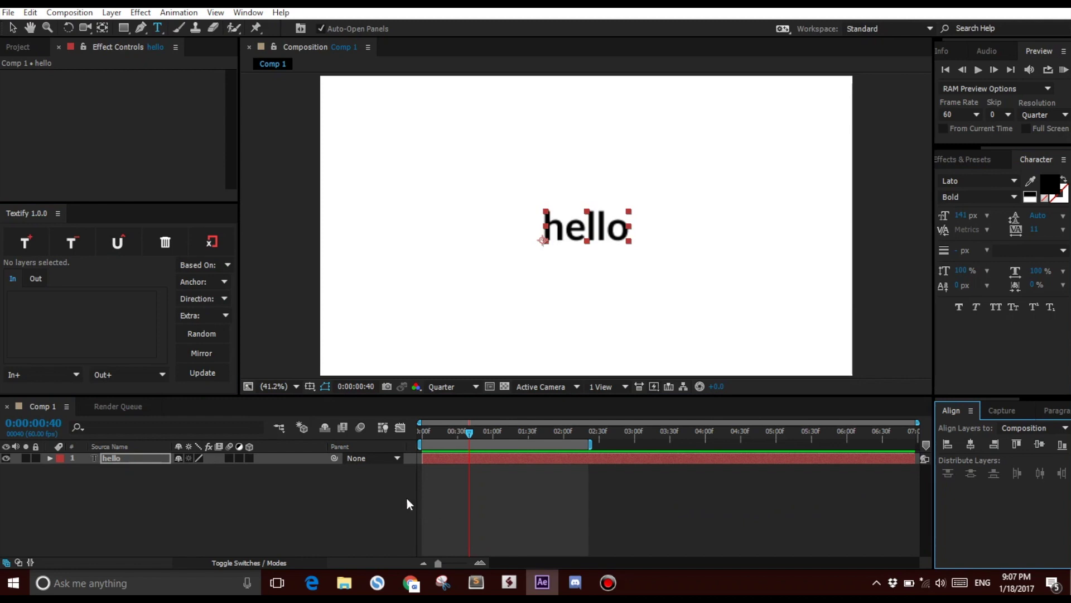
Apply Textify to hello with a Position In animation and make the layer 3D
left_click(25, 237)
left_click(56, 380)
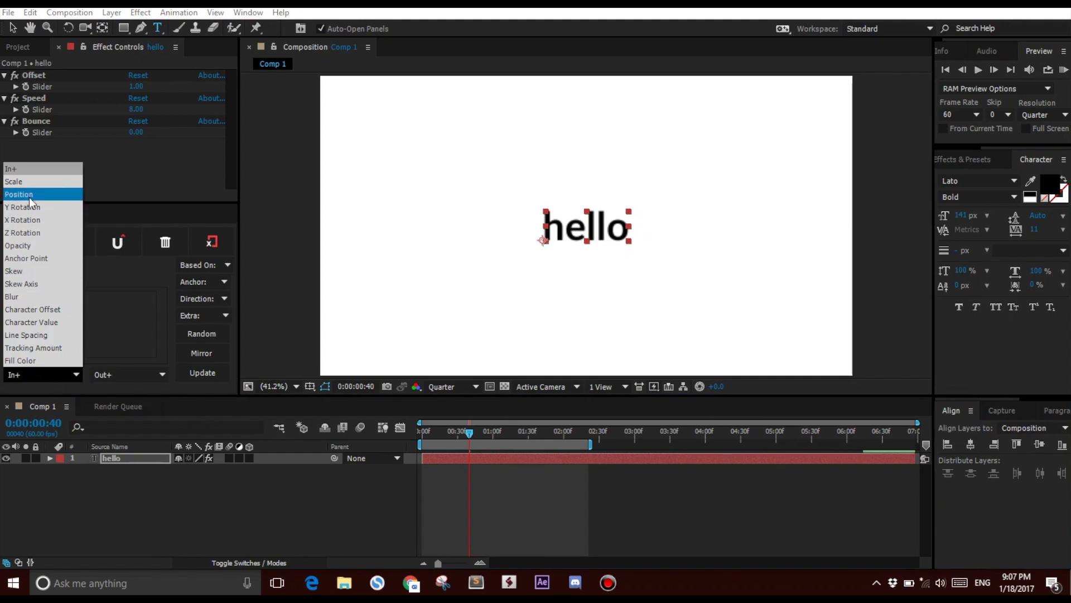
left_click(29, 194)
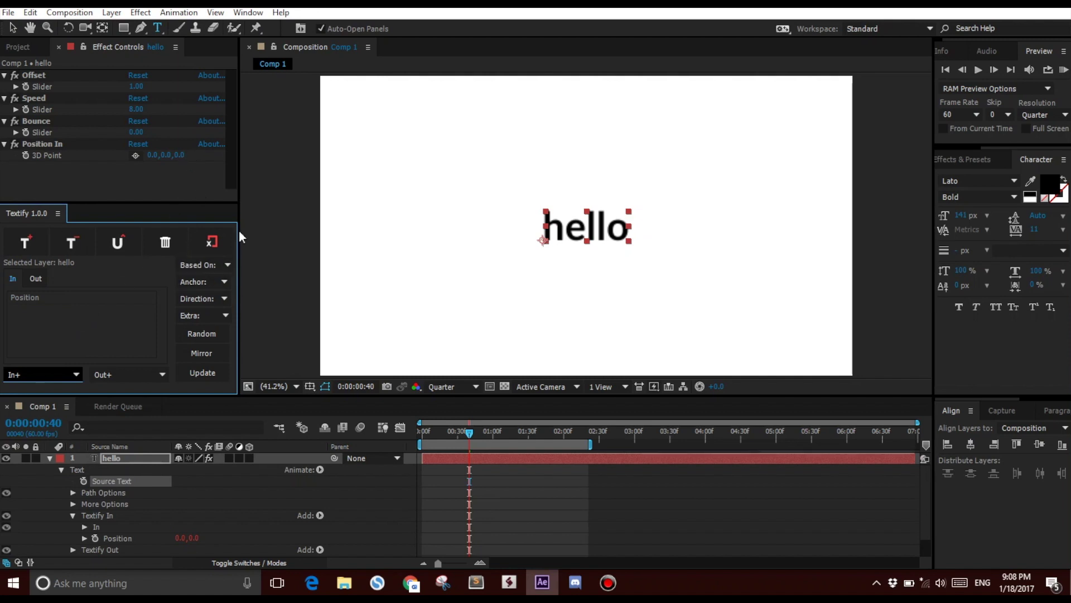
left_click(181, 160)
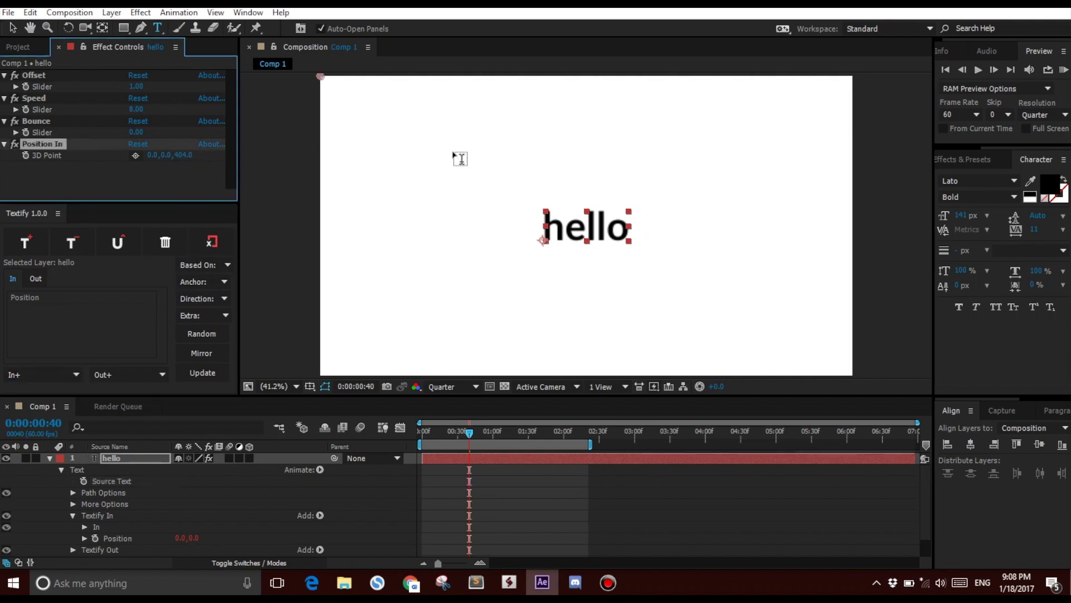
left_click(169, 482)
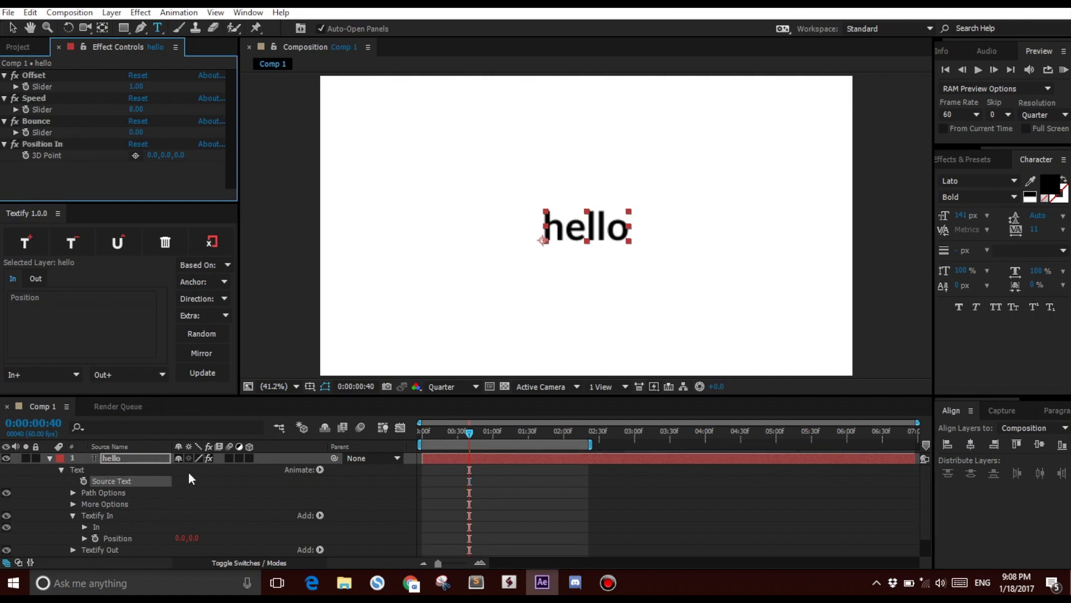
left_click(250, 457)
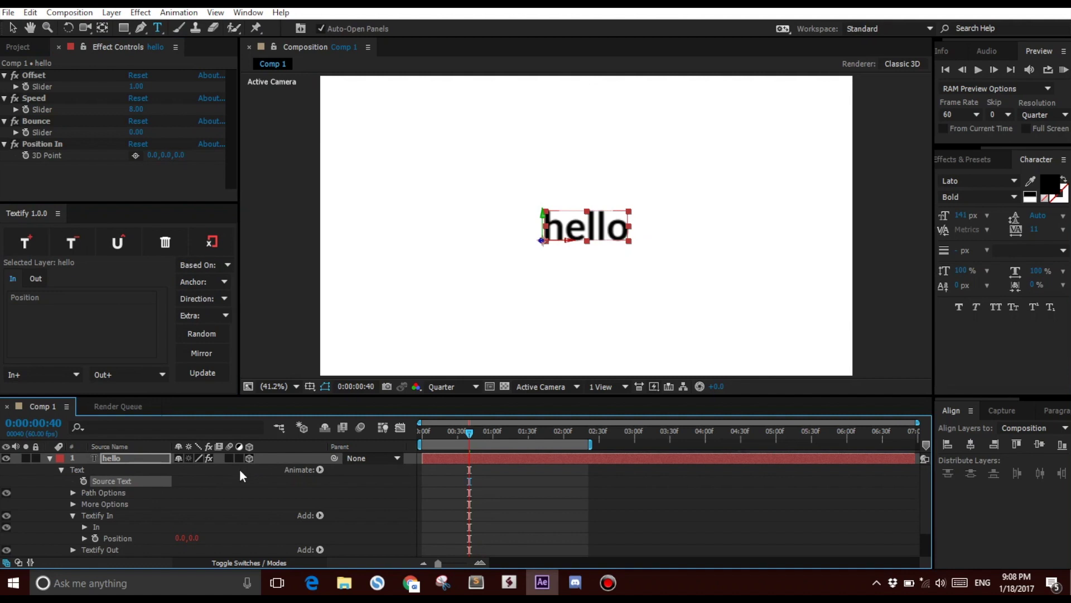
Turn off the layer's 3D switch and enable per-character 3D on hello
left_click(250, 457)
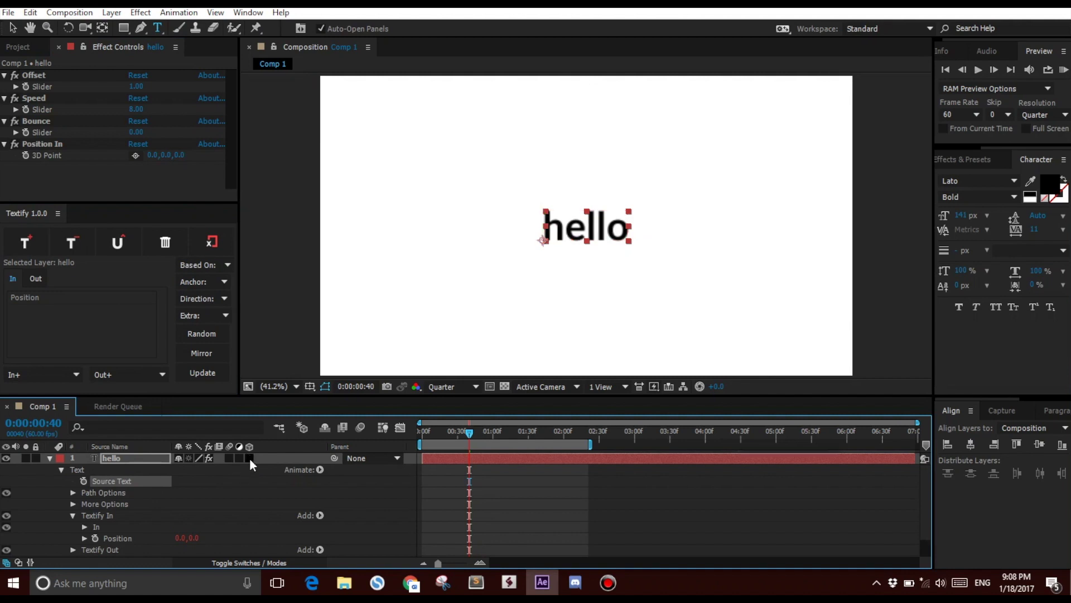
left_click(320, 469)
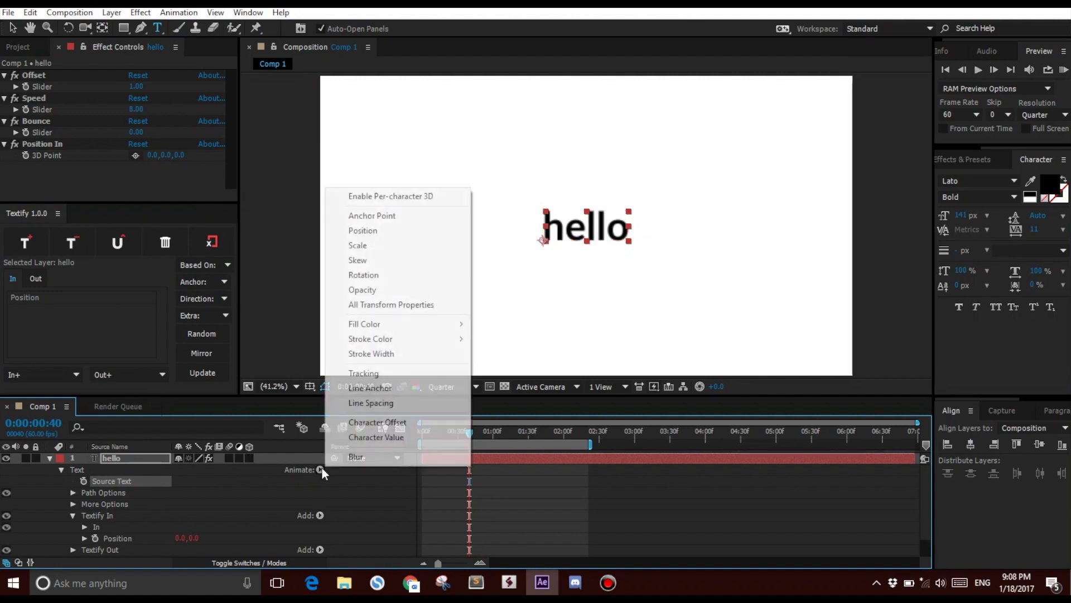
left_click(378, 196)
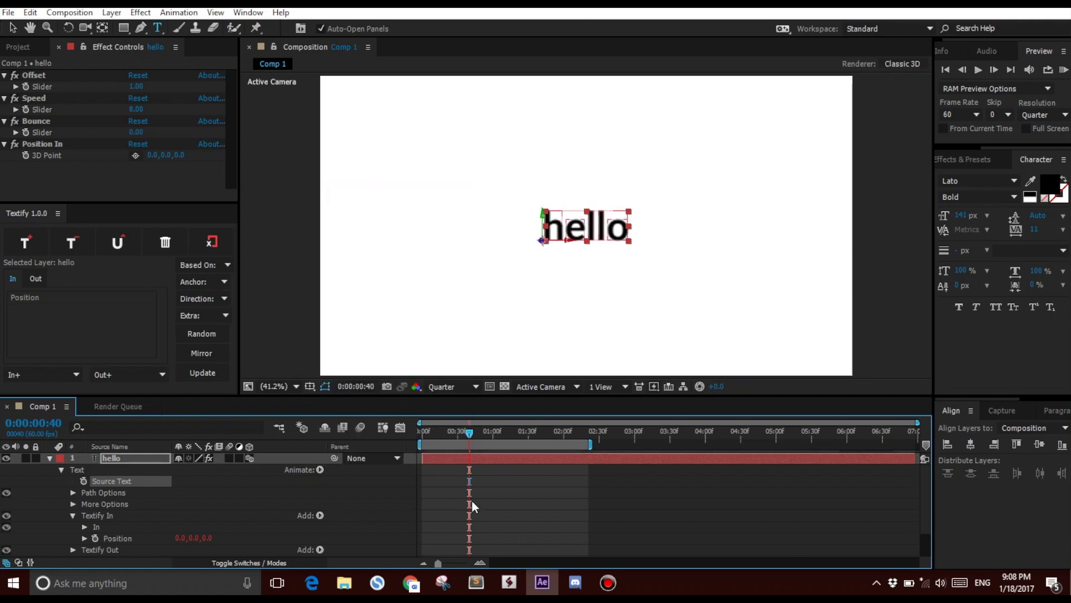
Set Position In's Z to -3923 at frame 1 and preview the letters flying in
left_click_drag(433, 433, 423, 434)
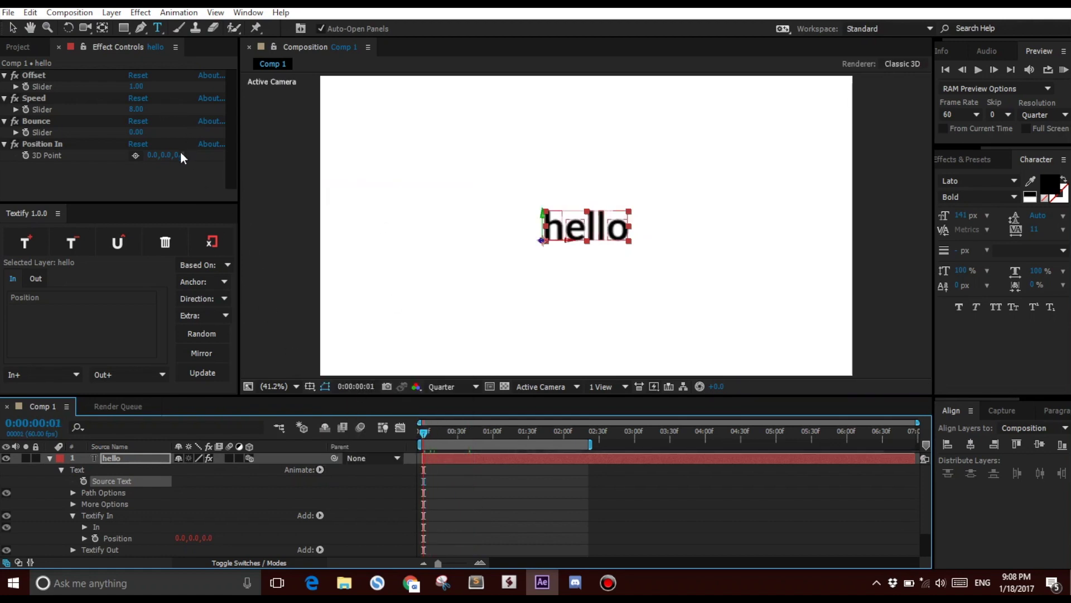
left_click_drag(179, 161, 58, 172)
left_click_drag(186, 163, 19, 179)
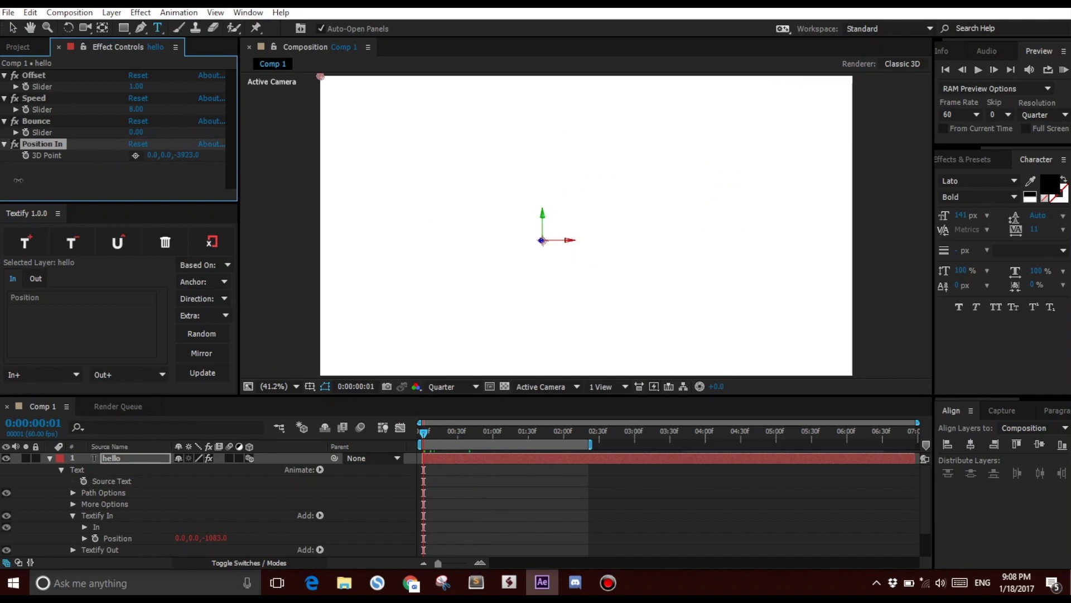
left_click(517, 498)
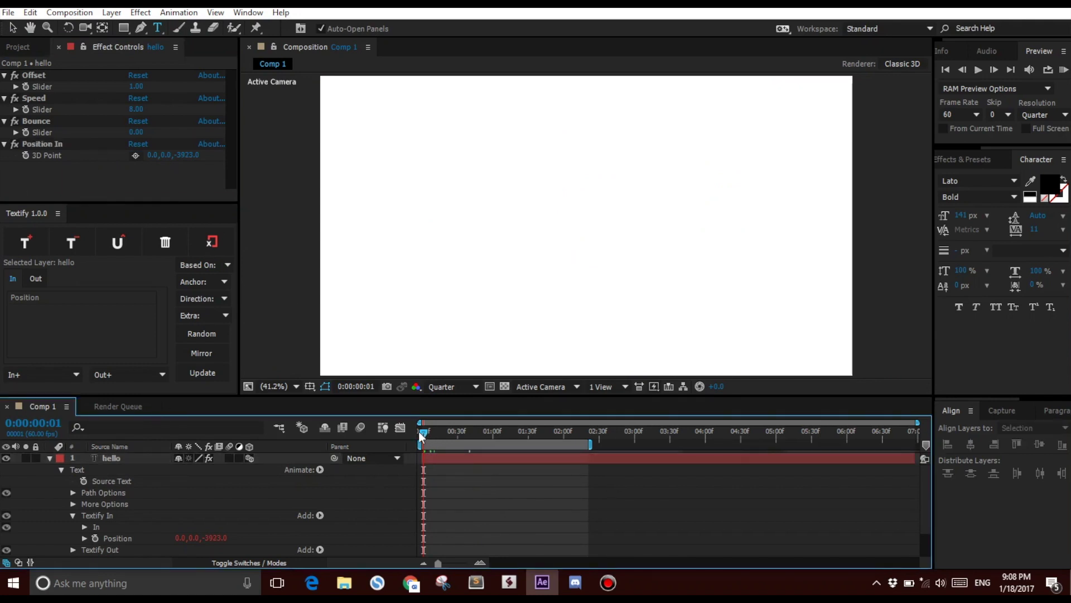
left_click_drag(424, 431, 473, 440)
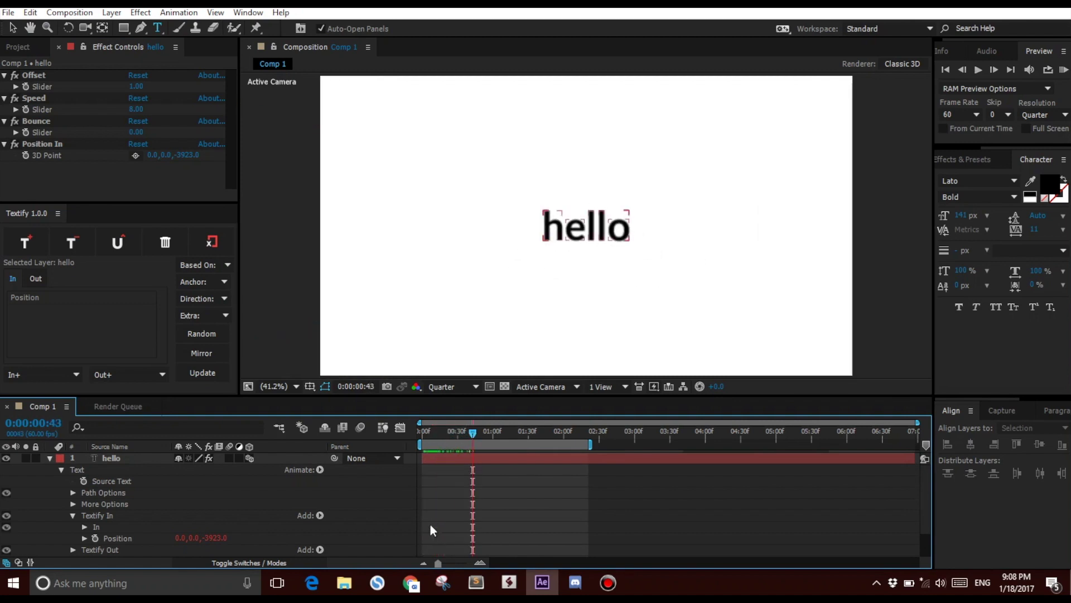
left_click(136, 458)
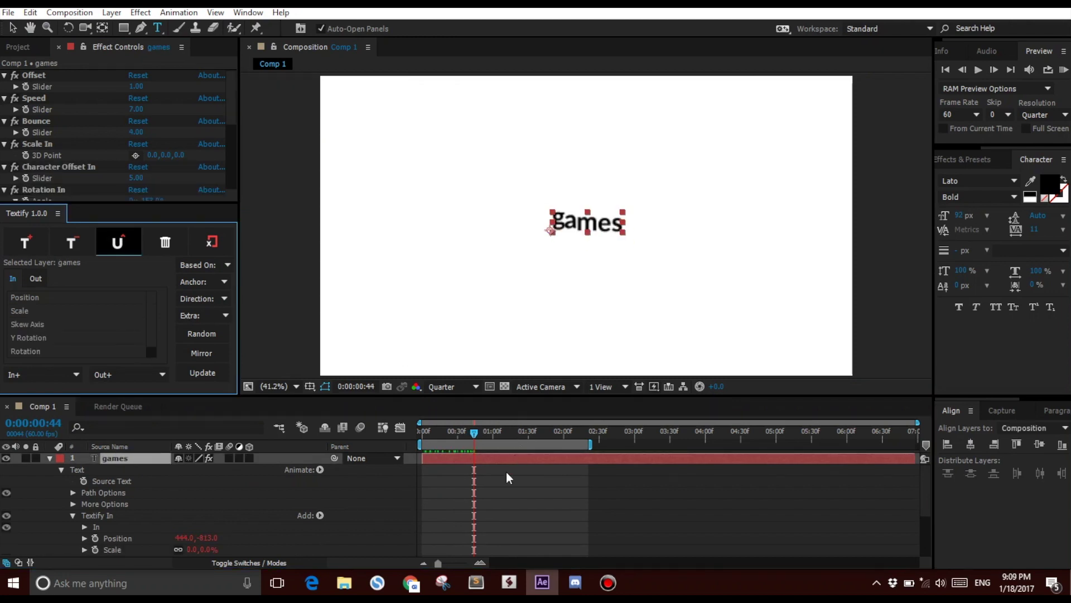
Preview the games animation, then delete its Skew Axis property in Textify
left_click(507, 477)
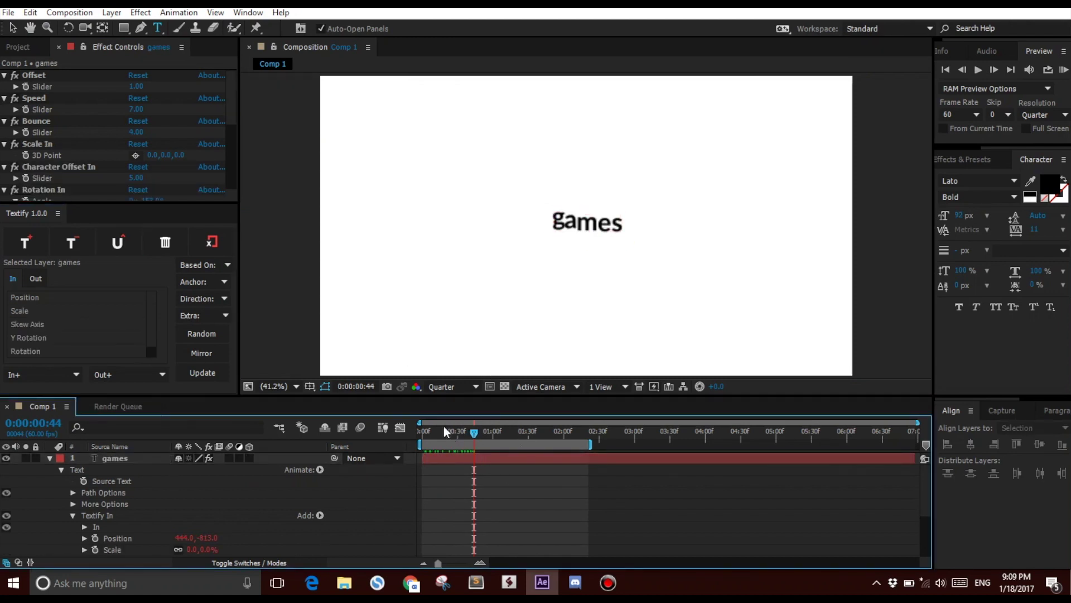
left_click_drag(427, 431, 493, 448)
left_click(479, 458)
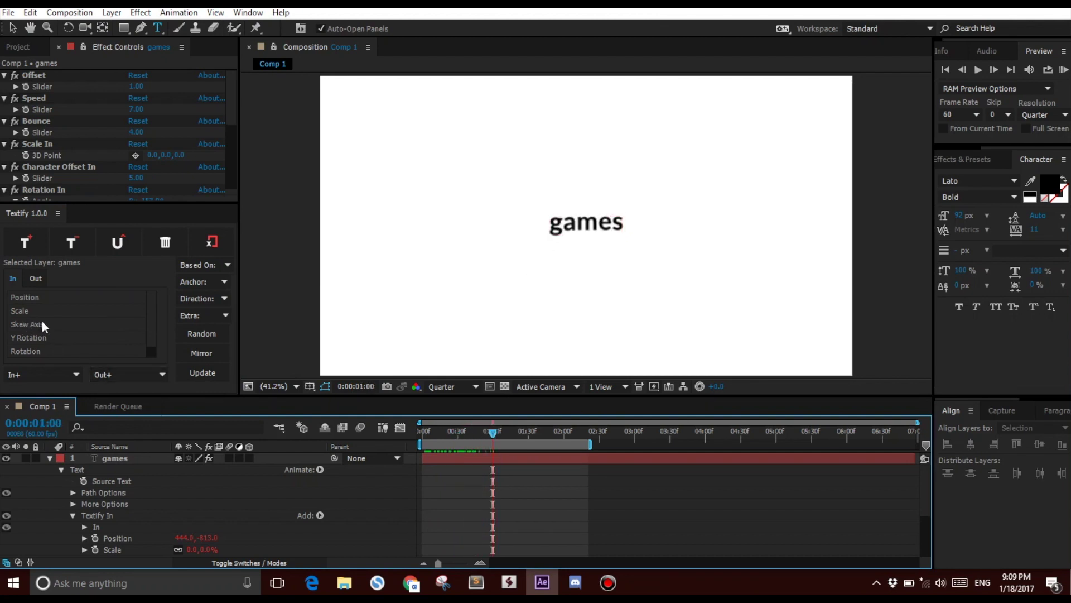
left_click(131, 457)
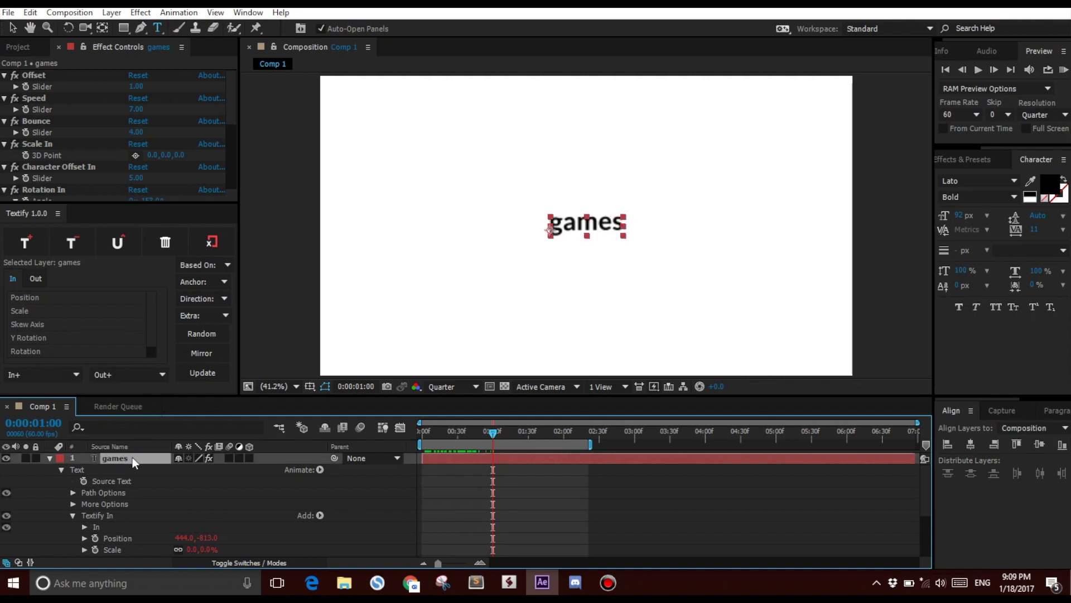
left_click(32, 325)
left_click(31, 325)
left_click(156, 241)
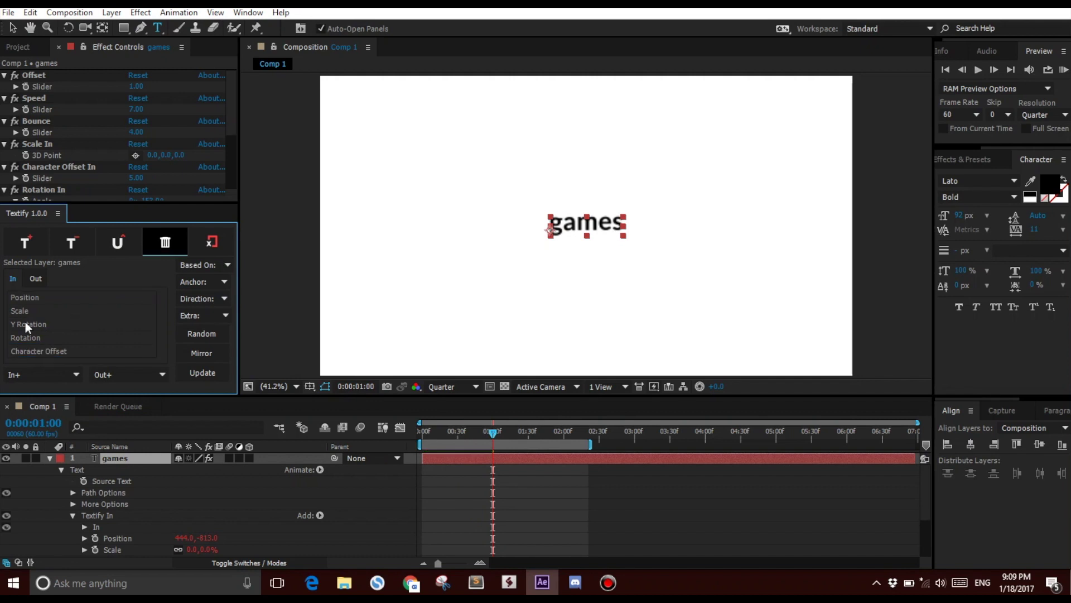
Remove all remaining Textify effects from the games layer with Remove All
scroll(135, 172, "down", 5)
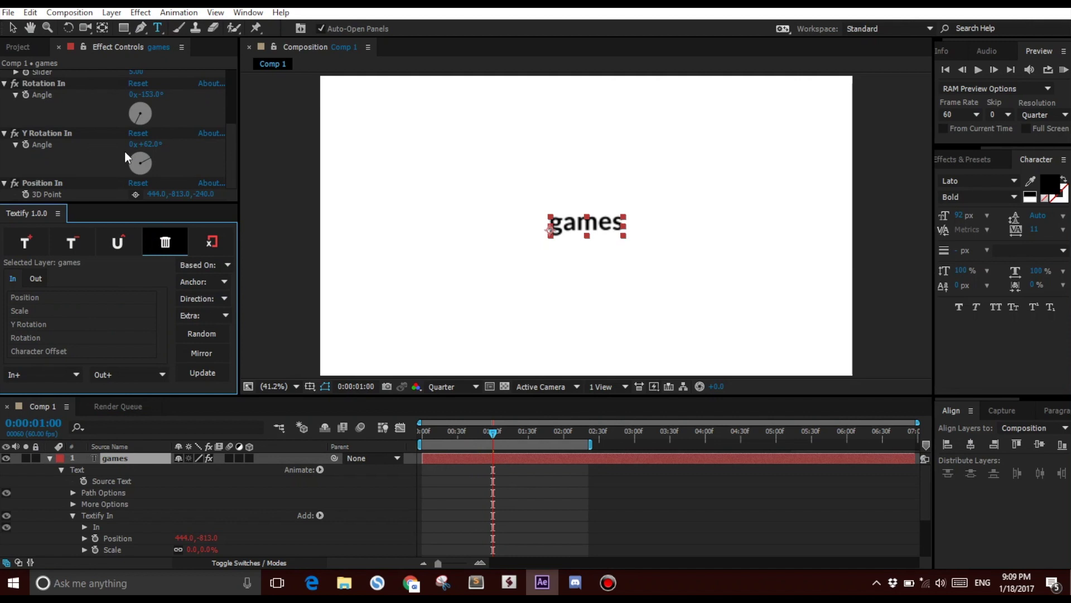
scroll(120, 151, "up", 5)
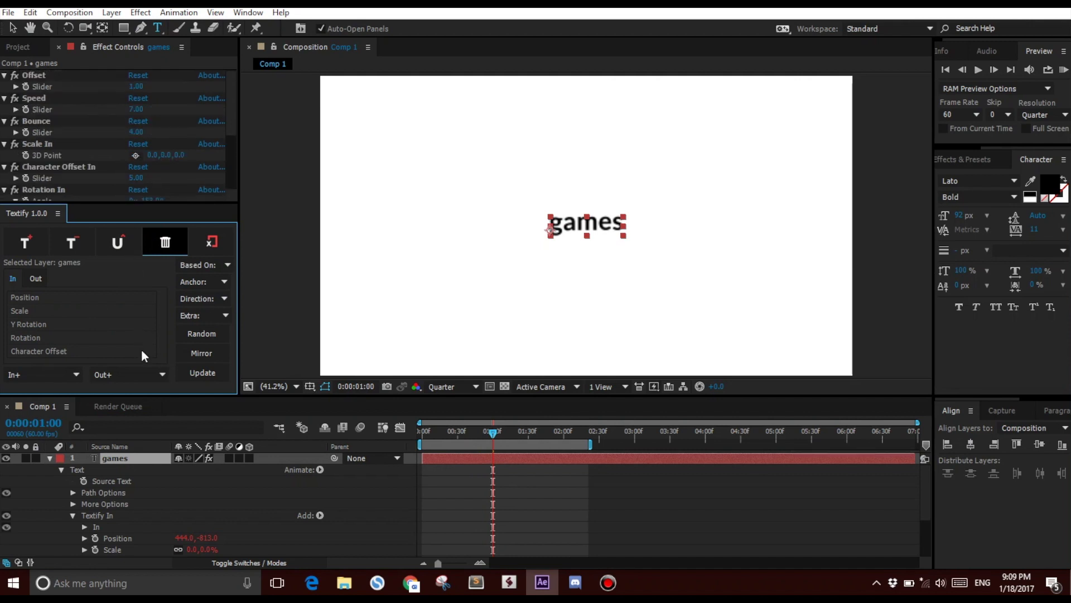
left_click(212, 241)
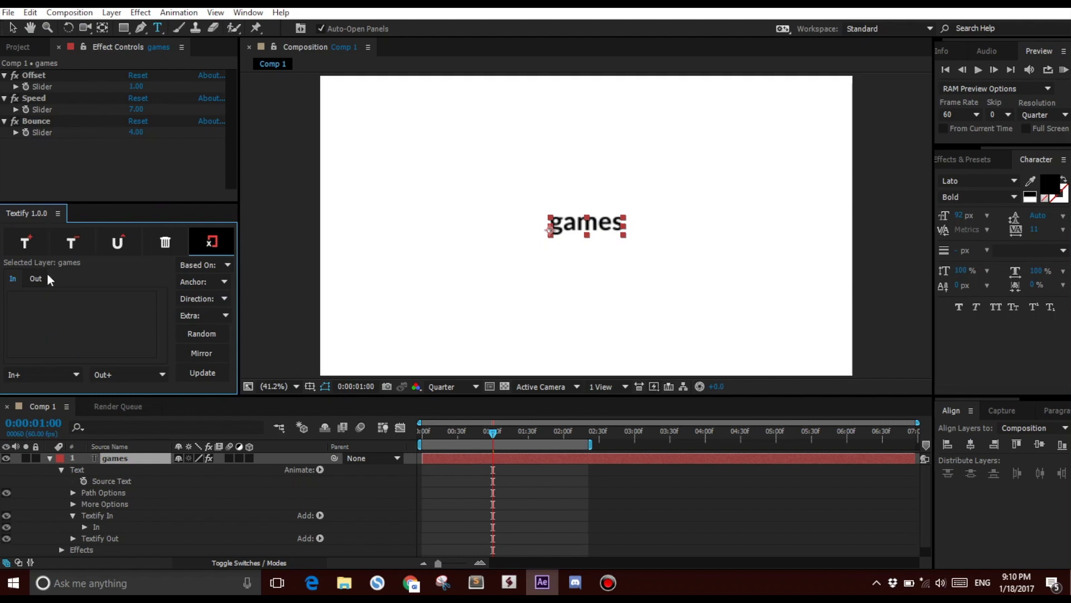
left_click(72, 244)
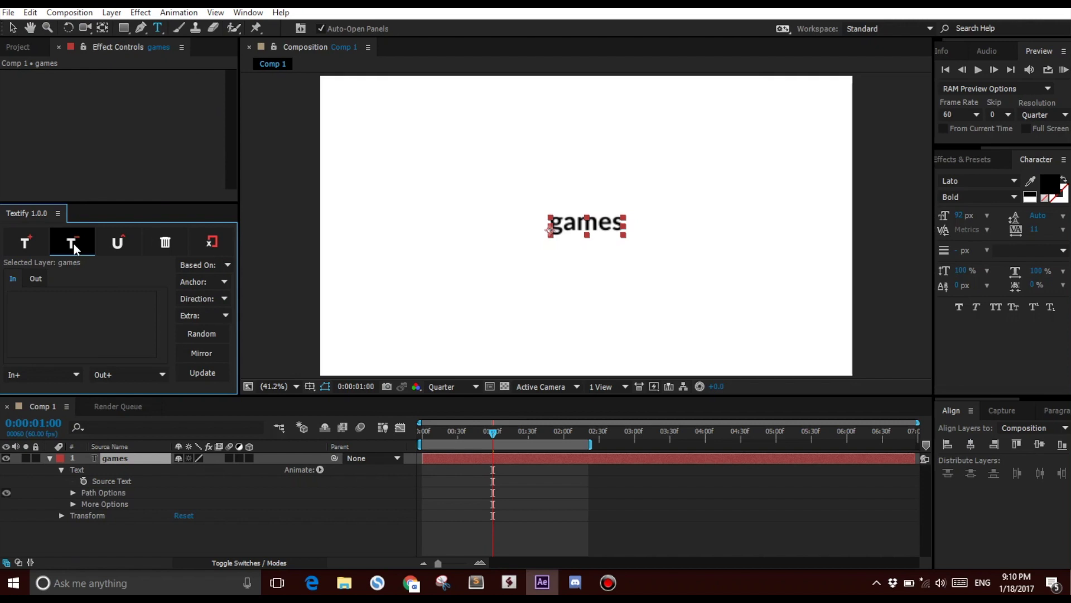
left_click(161, 509)
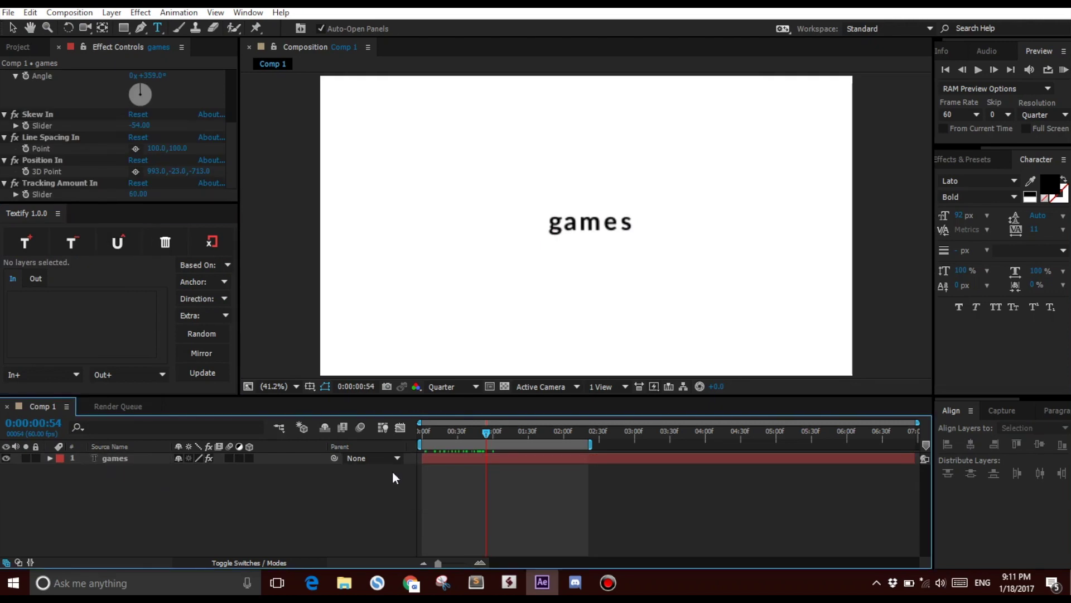
Preview the games text intro animation from the start and select the games layer
left_click(434, 431)
left_click_drag(438, 432, 487, 433)
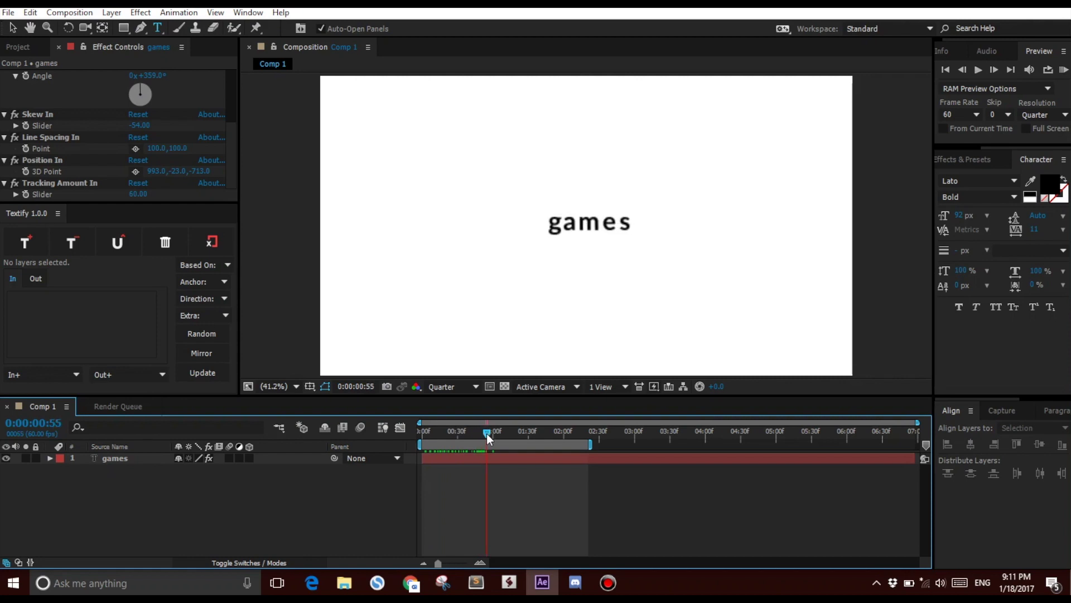
left_click(123, 458)
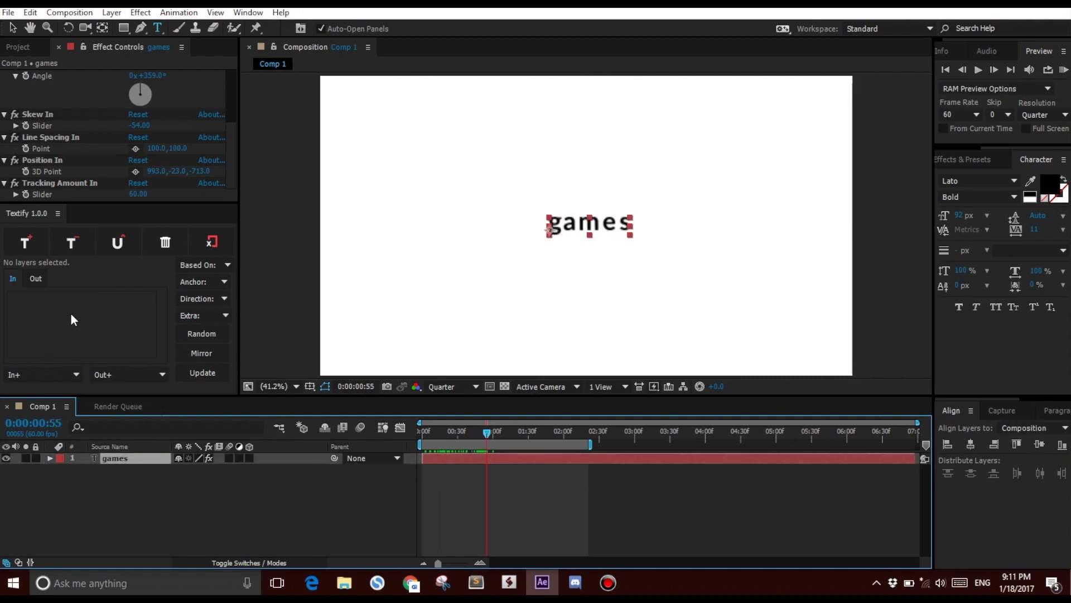
Reload the games layer's existing Textify properties into the panel with Update
left_click_drag(228, 127, 237, 72)
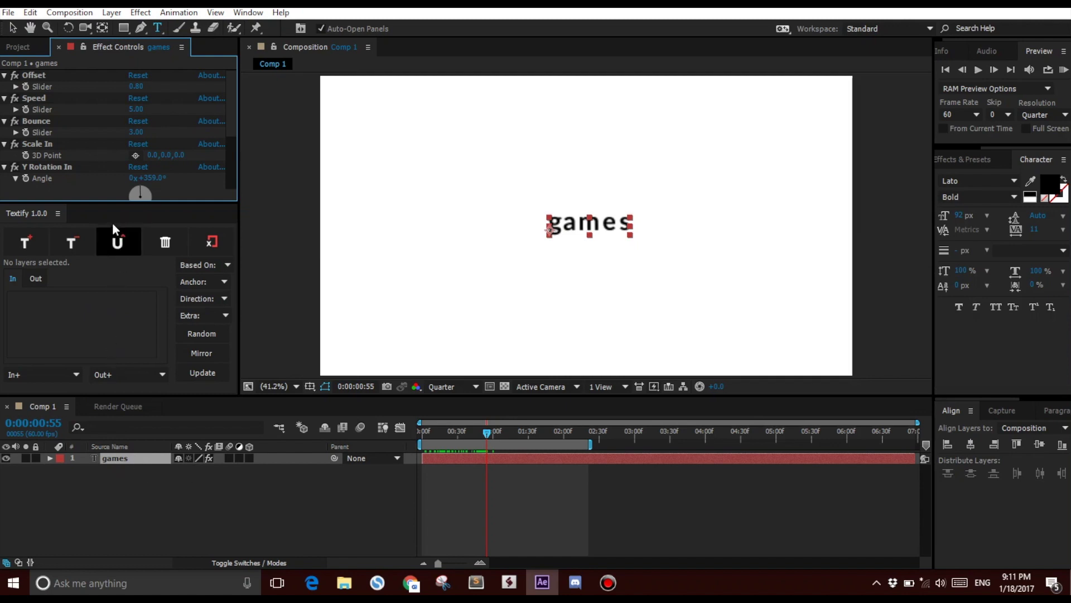
left_click(117, 245)
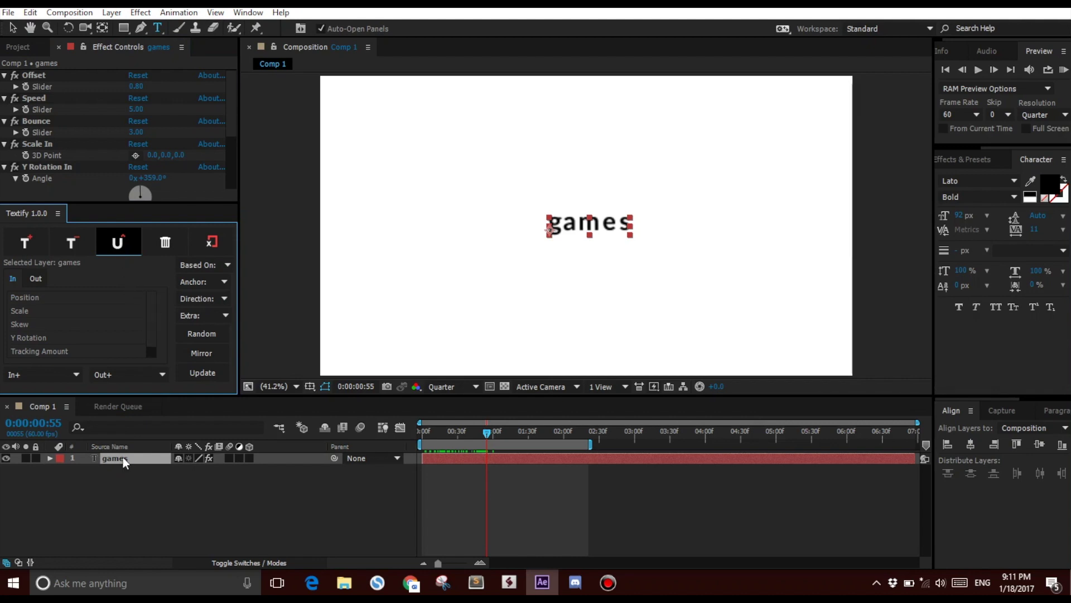
mouse_move(148, 312)
left_mouse_down()
mouse_move(147, 333)
mouse_move(151, 299)
left_mouse_up()
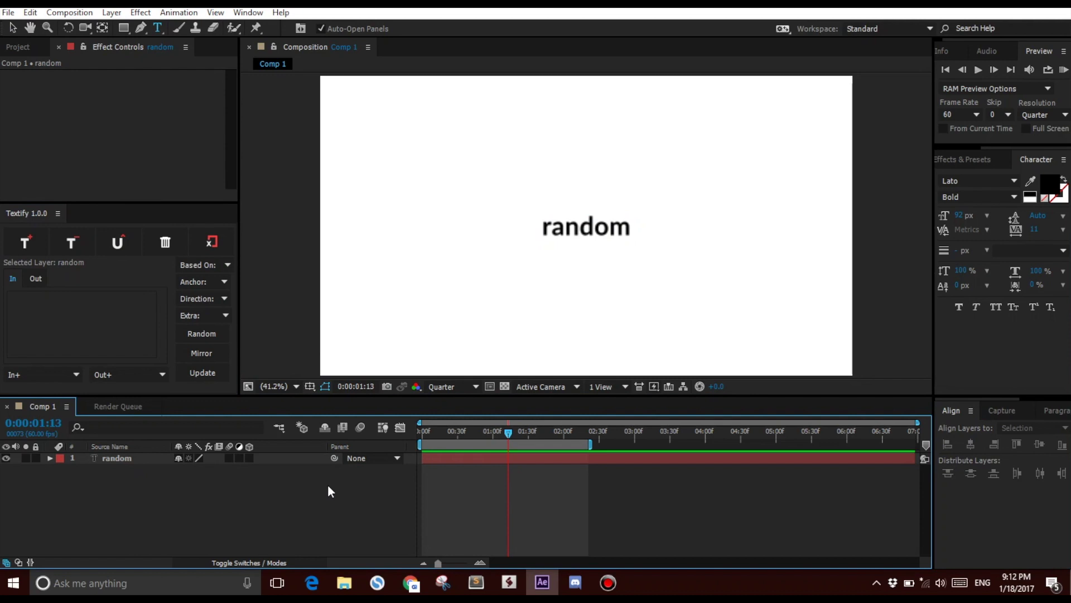
Add a randomly generated Textify In animation to the random layer, accepting the 3D alert
left_click(137, 459)
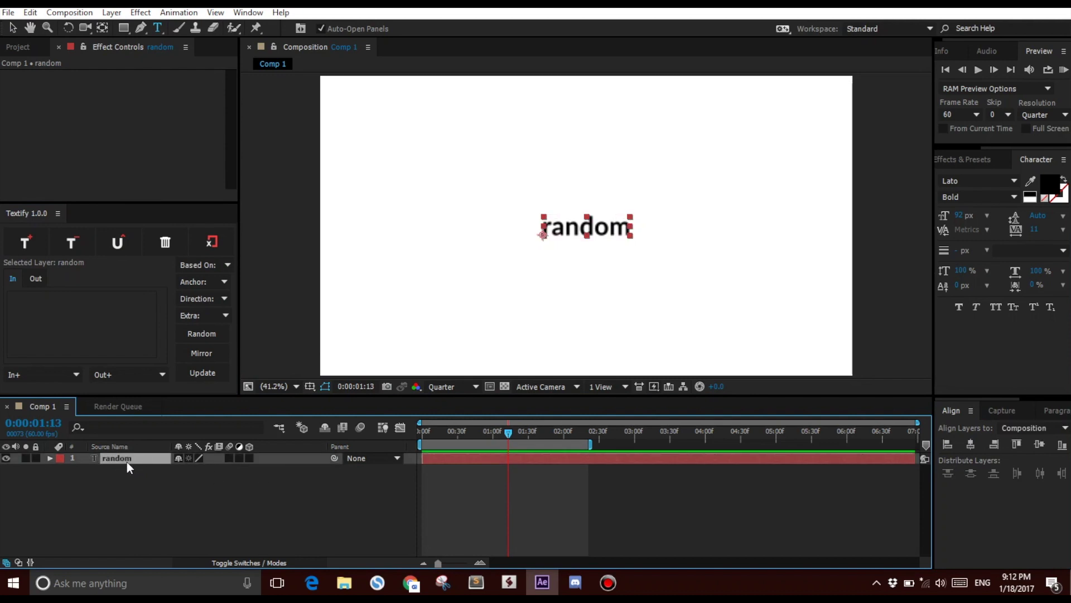
left_click(38, 245)
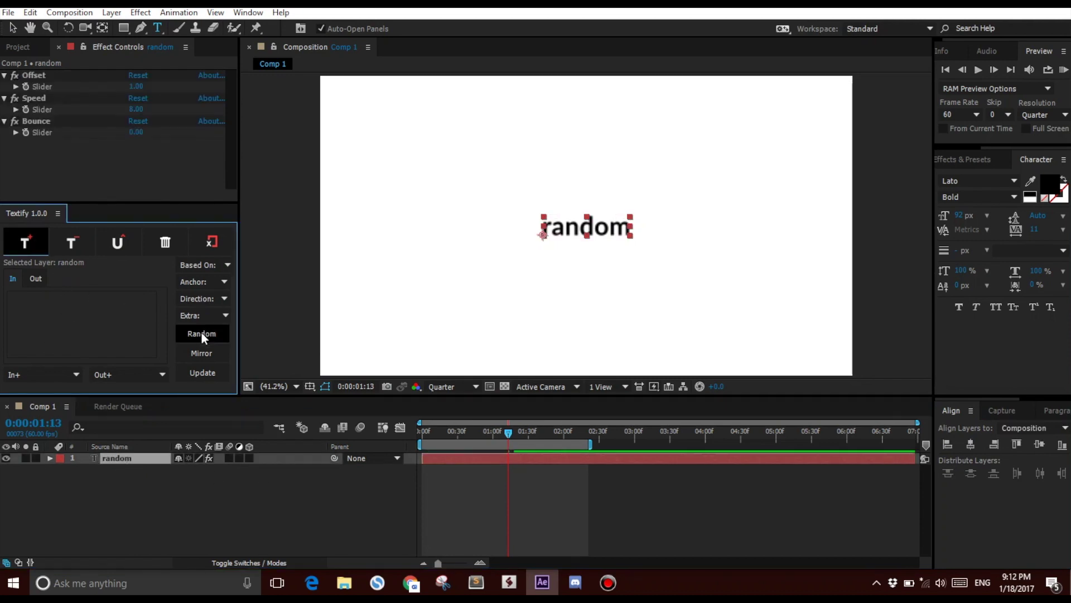
left_click(216, 333)
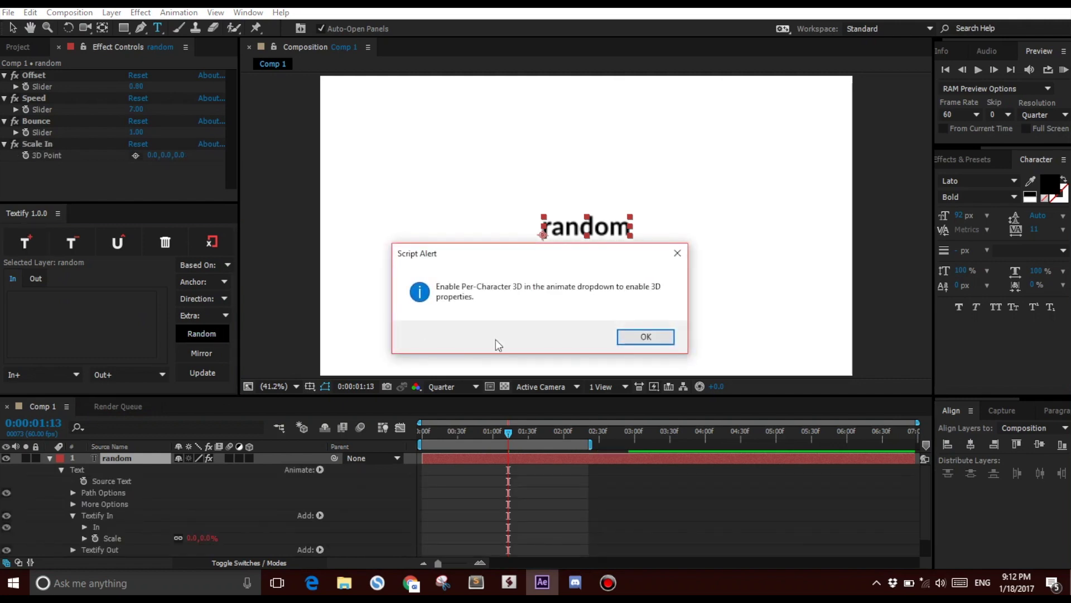
left_click(669, 335)
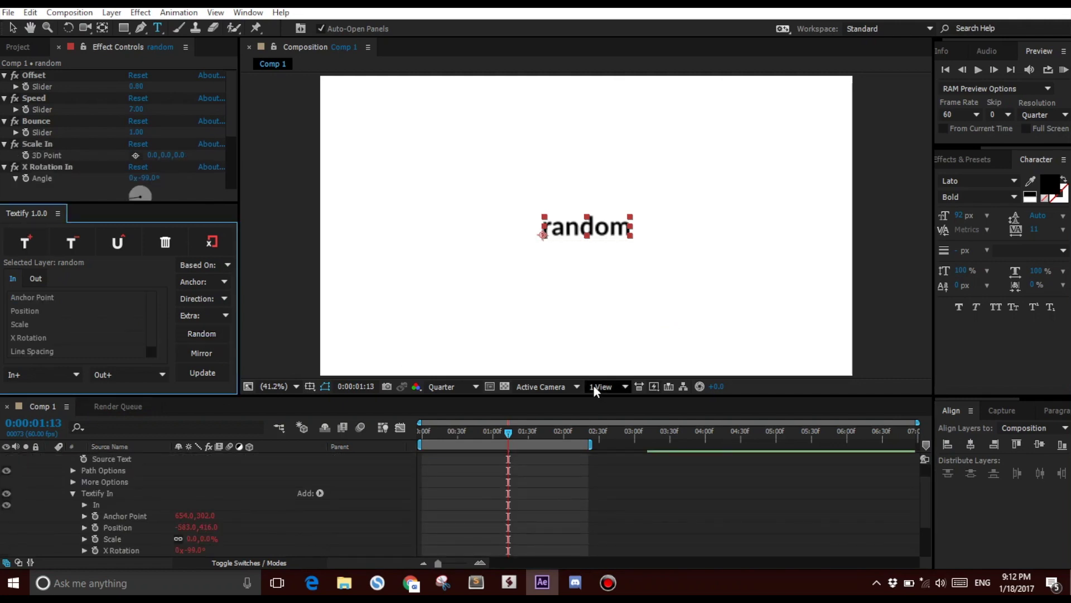
Preview the random text's intro animation, then reselect the layer
left_click(520, 461)
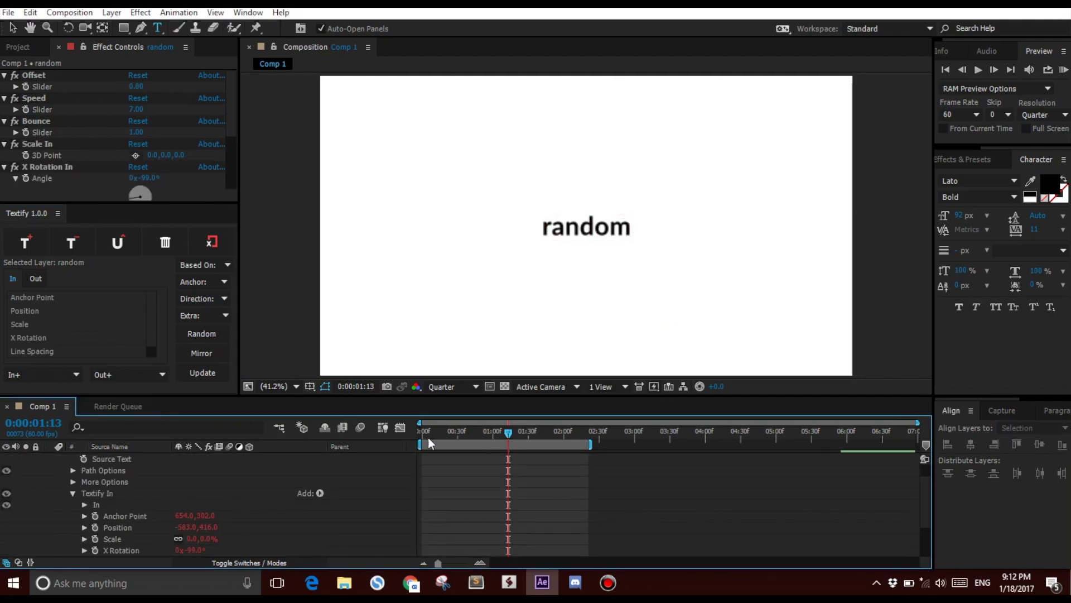
left_click_drag(428, 437, 483, 474)
left_click(481, 480)
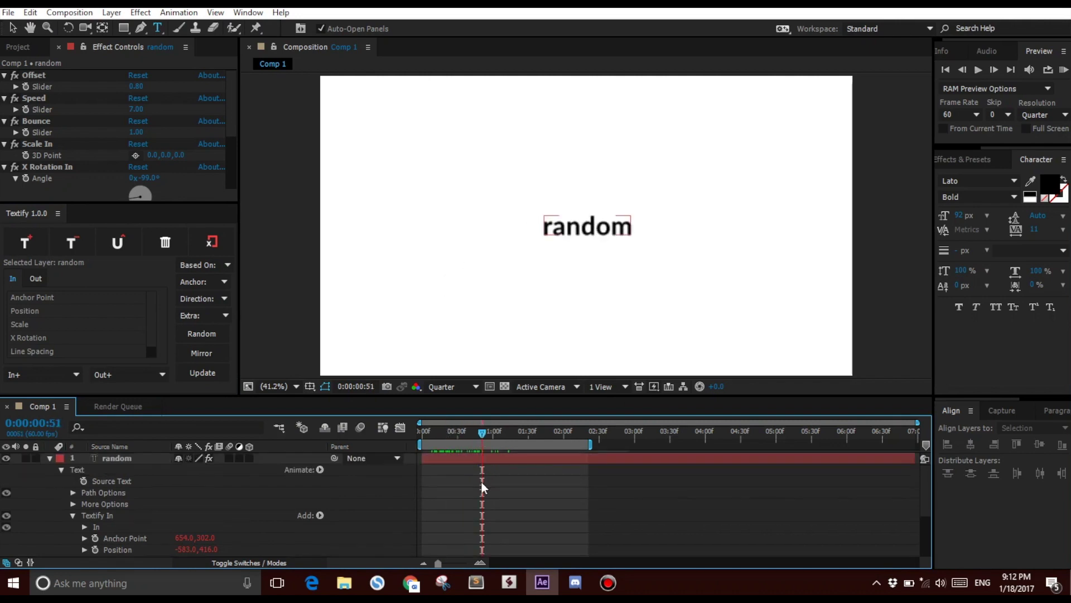
Trim the random layer to end at 0:00:01:56
left_click_drag(483, 433, 561, 439)
left_click(560, 454)
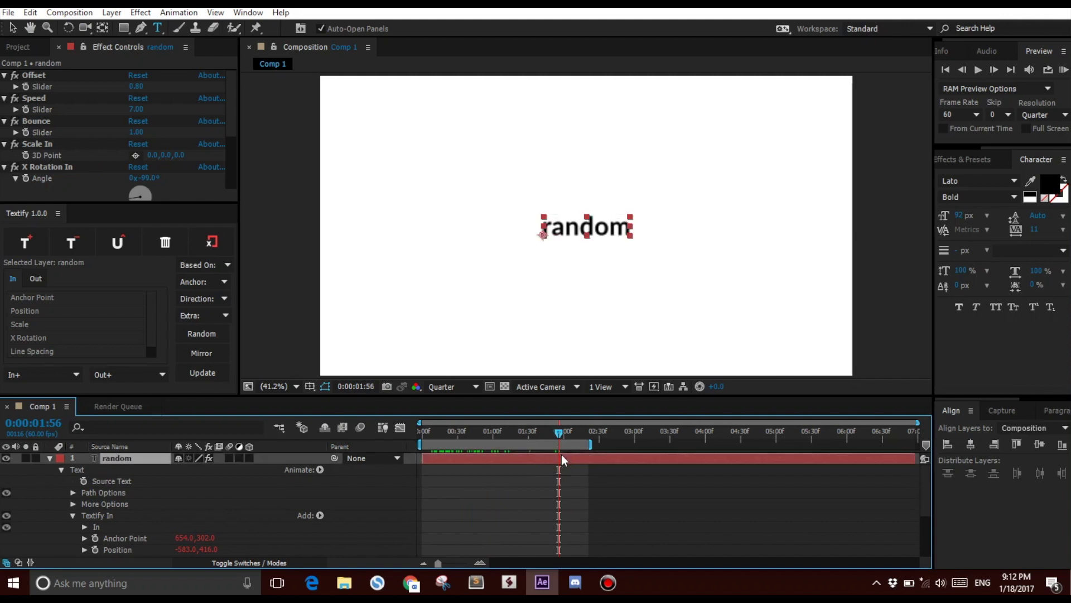
key("alt+bracketright")
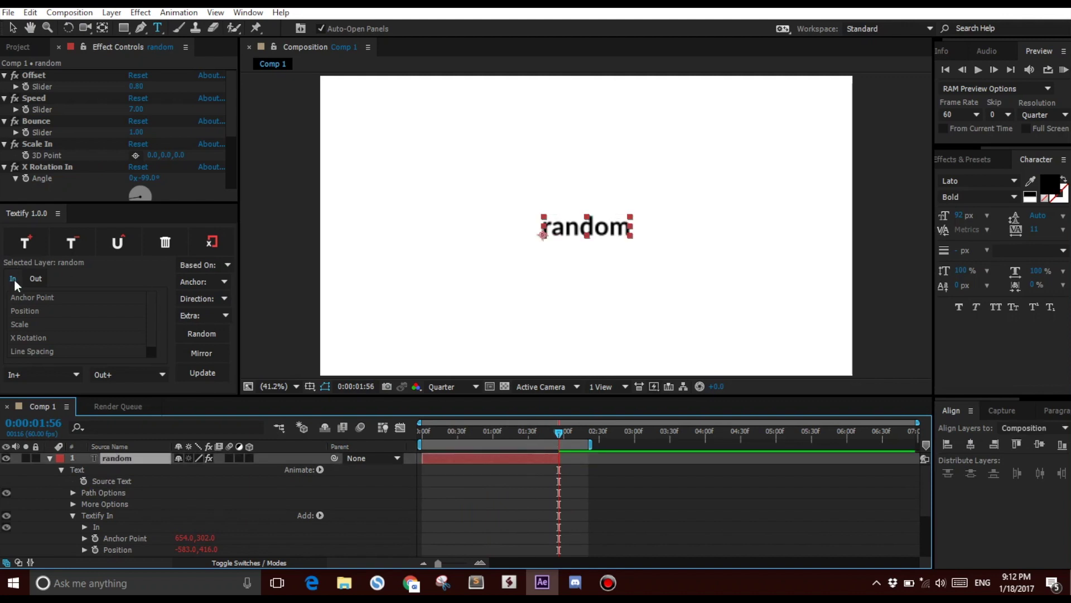
Mirror the random layer's Textify In animation as its Out animation
left_click(35, 279)
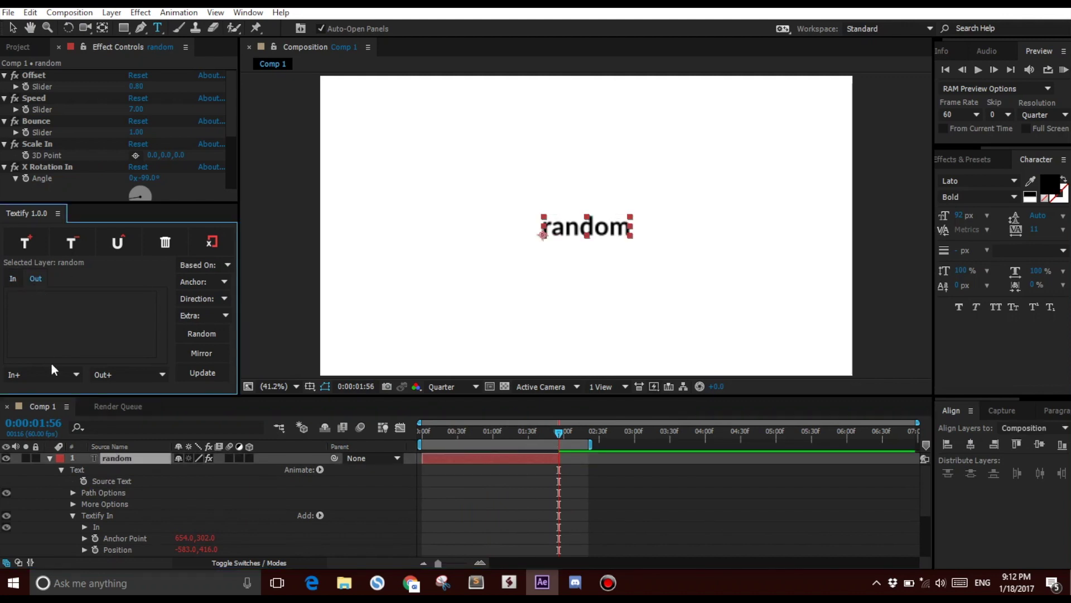
left_click(14, 280)
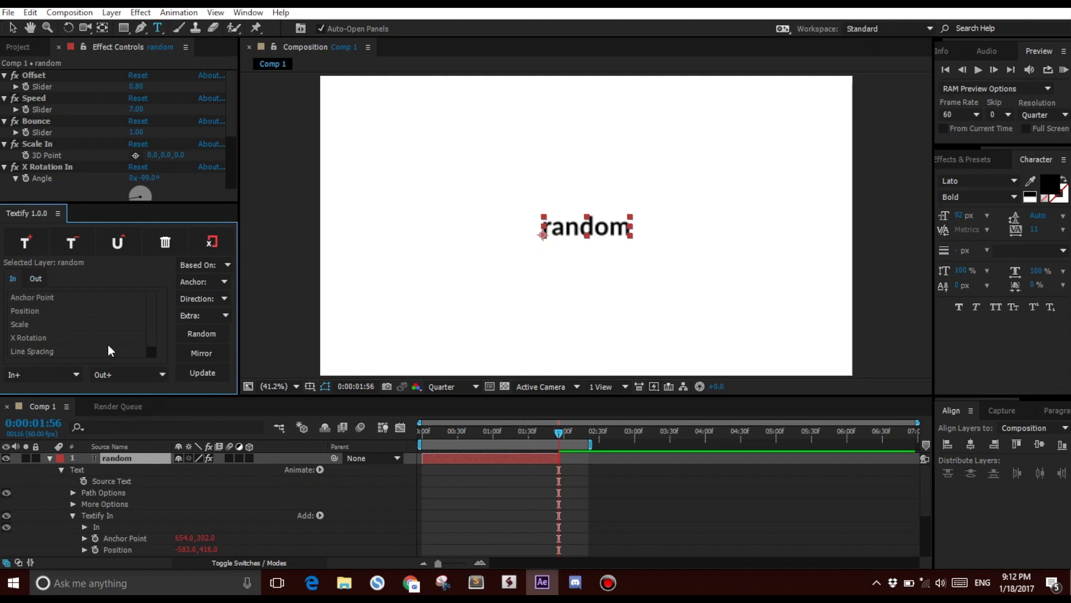
left_click(193, 356)
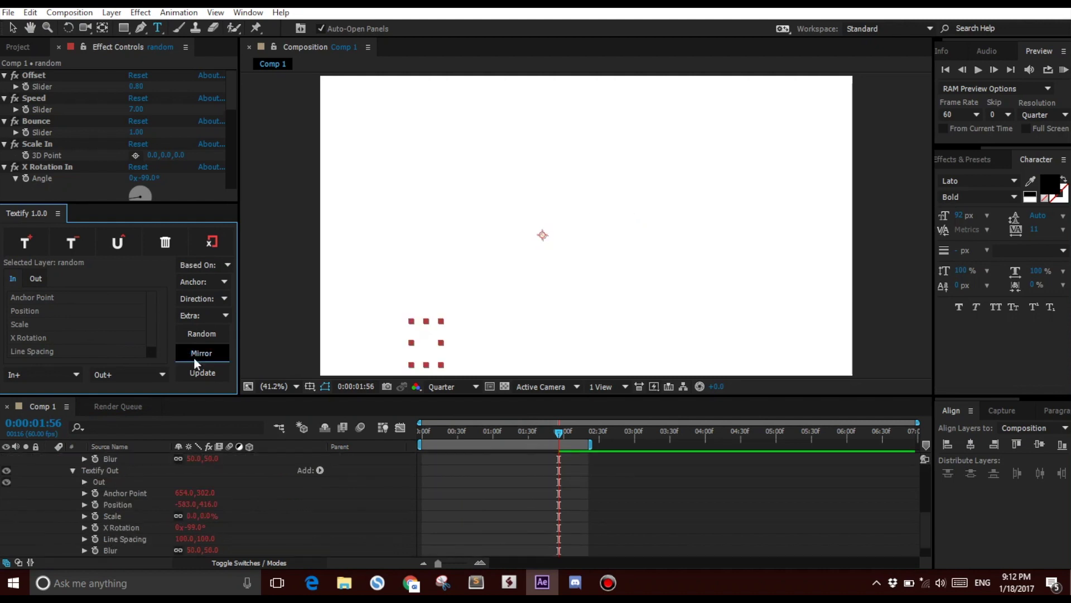
Preview the random text animating in and out and check the Out properties
left_click(522, 491)
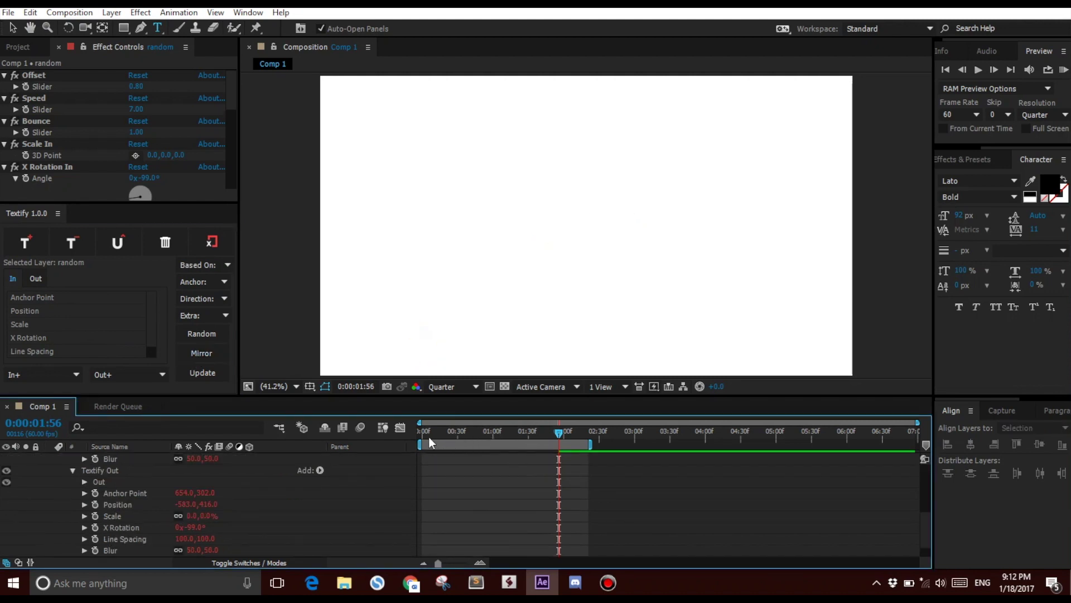
left_click_drag(427, 436, 570, 424)
left_click(35, 279)
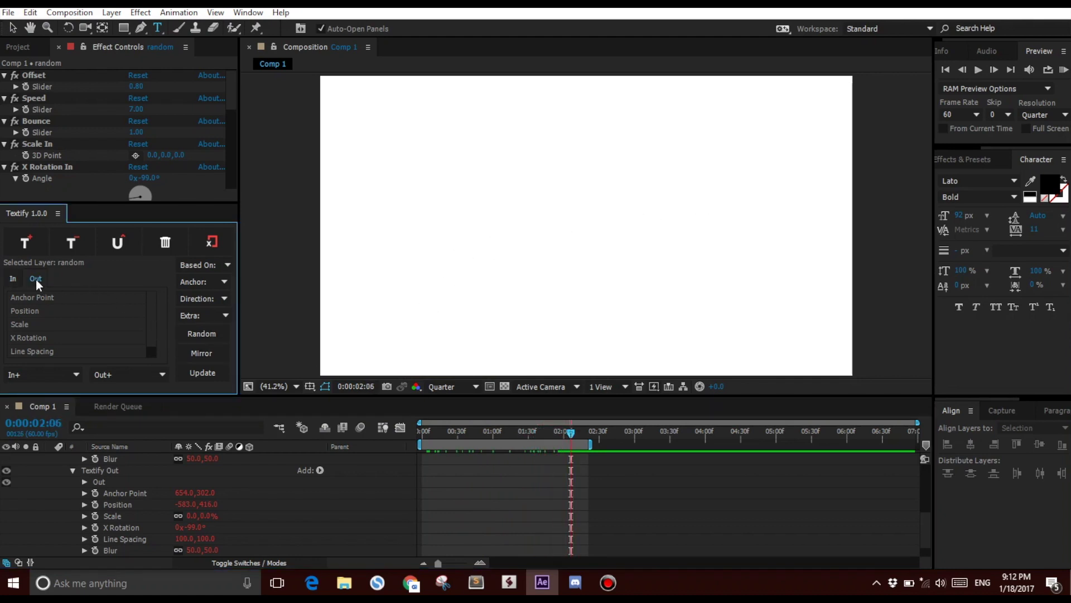
left_click(160, 481)
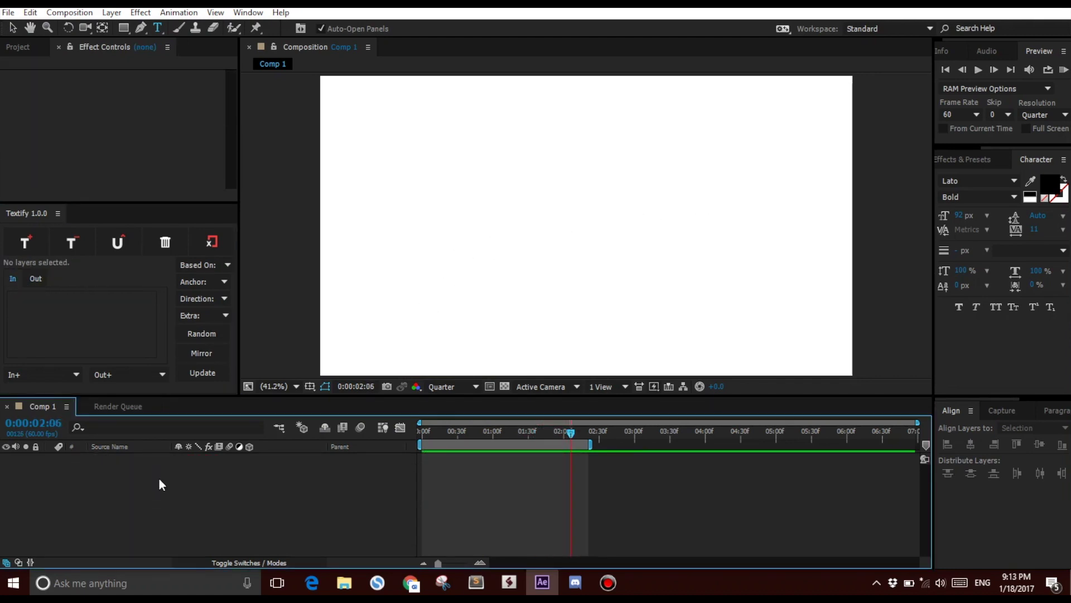